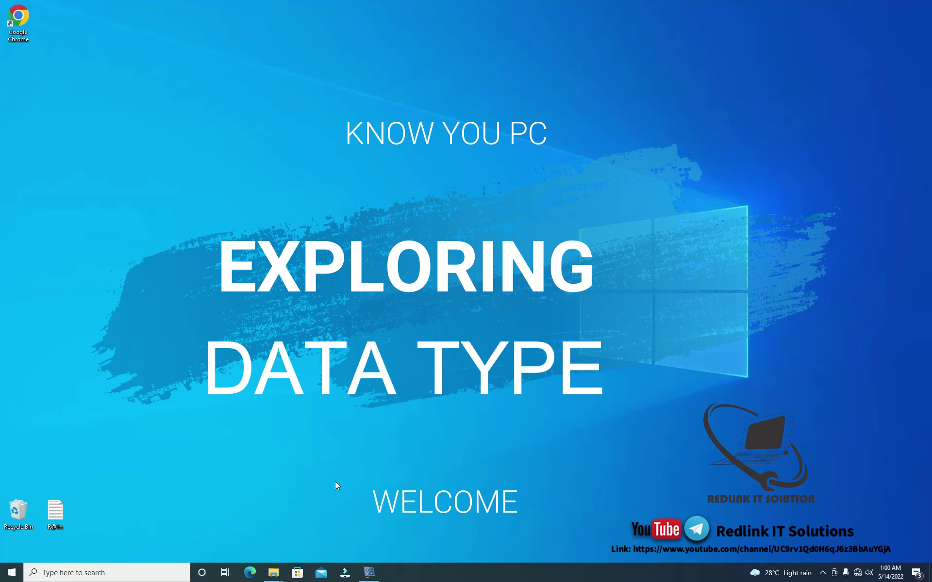
Open the 'introduction to excel' workbook from Documents > Exercise File in File Explorer.
{"action": "mouse_move", "coordinate": [273, 573]}
{"action": "left_click", "coordinate": [228, 529]}
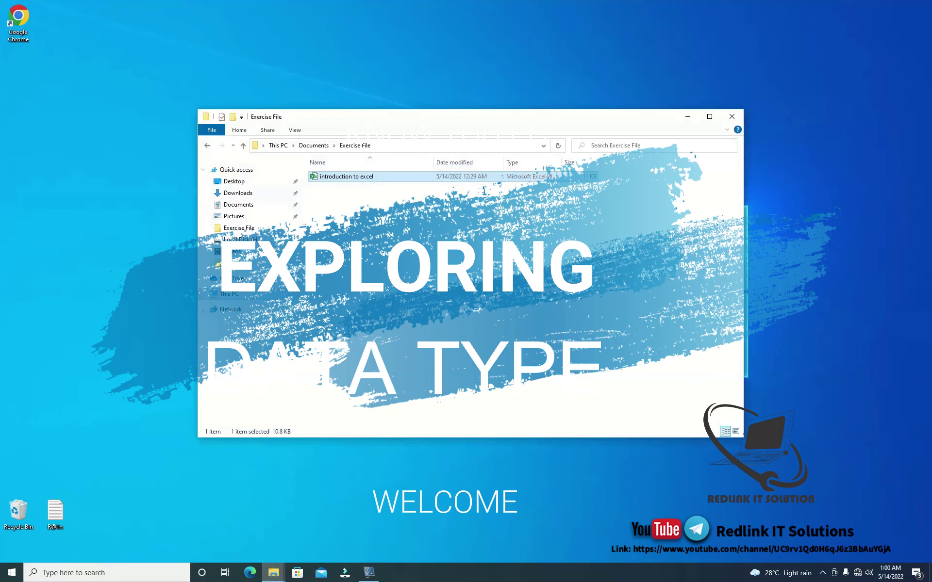
{"action": "left_click", "coordinate": [243, 146]}
{"action": "double_click", "coordinate": [340, 187]}
{"action": "left_click", "coordinate": [337, 180]}
{"action": "double_click", "coordinate": [336, 180]}
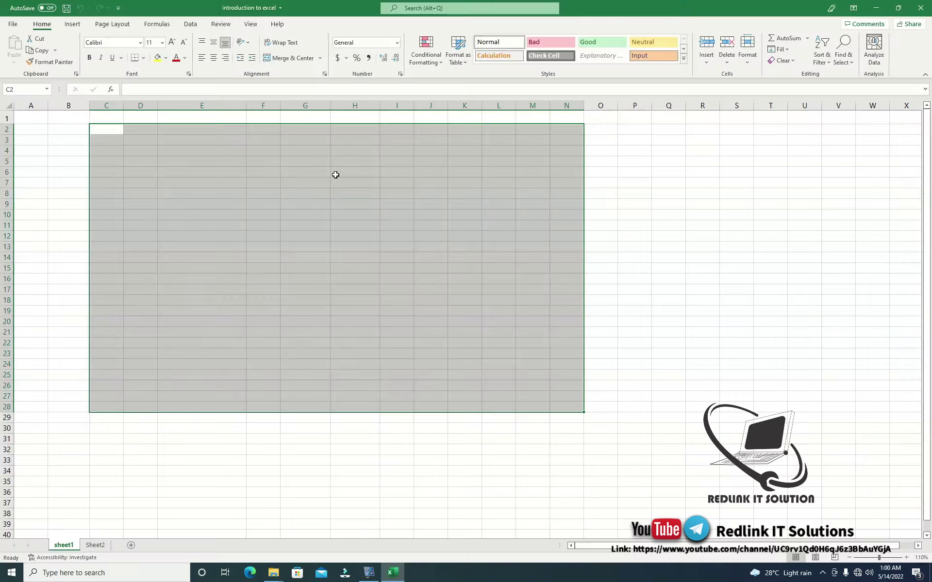
{"action": "left_click", "coordinate": [293, 222]}
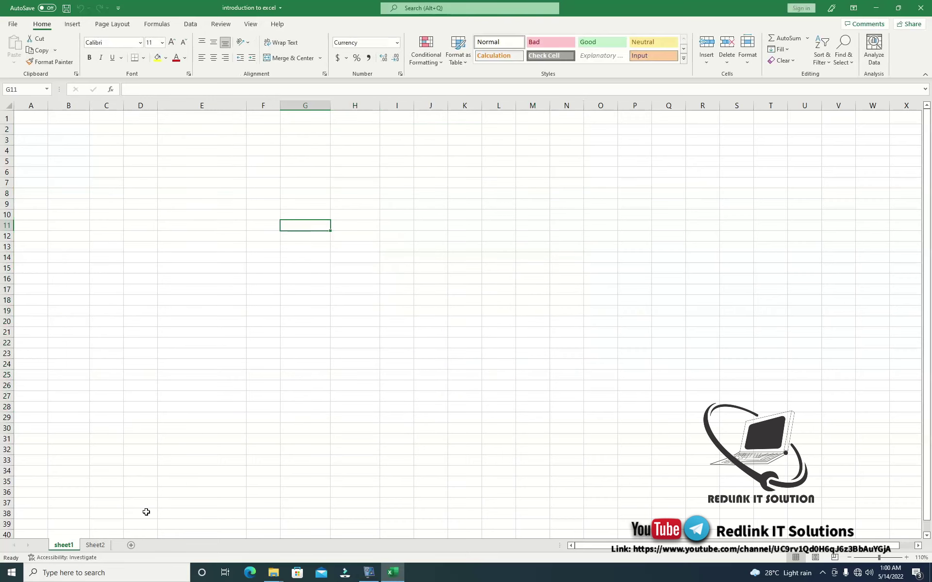
Delete Sheet2 from the workbook.
{"action": "left_click", "coordinate": [95, 547]}
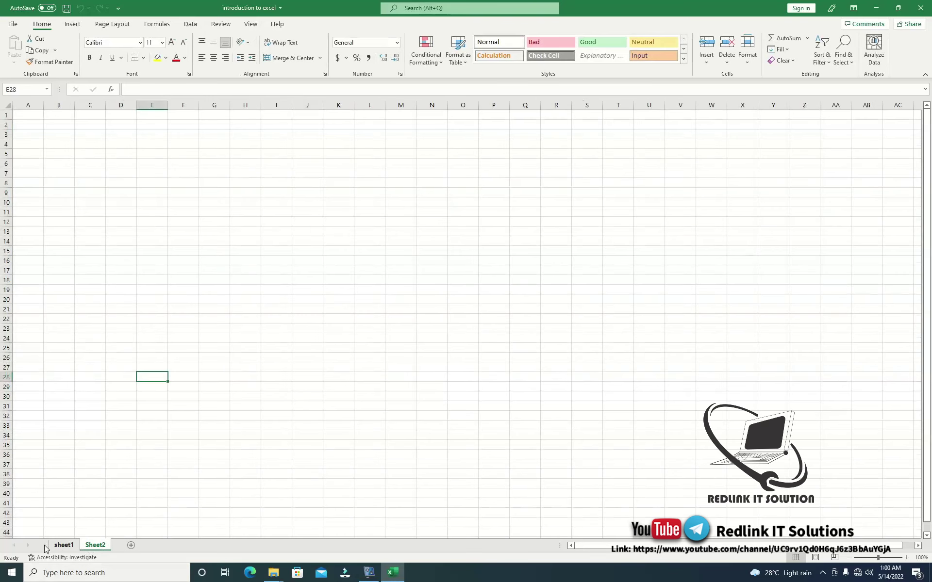
{"action": "right_click", "coordinate": [94, 547]}
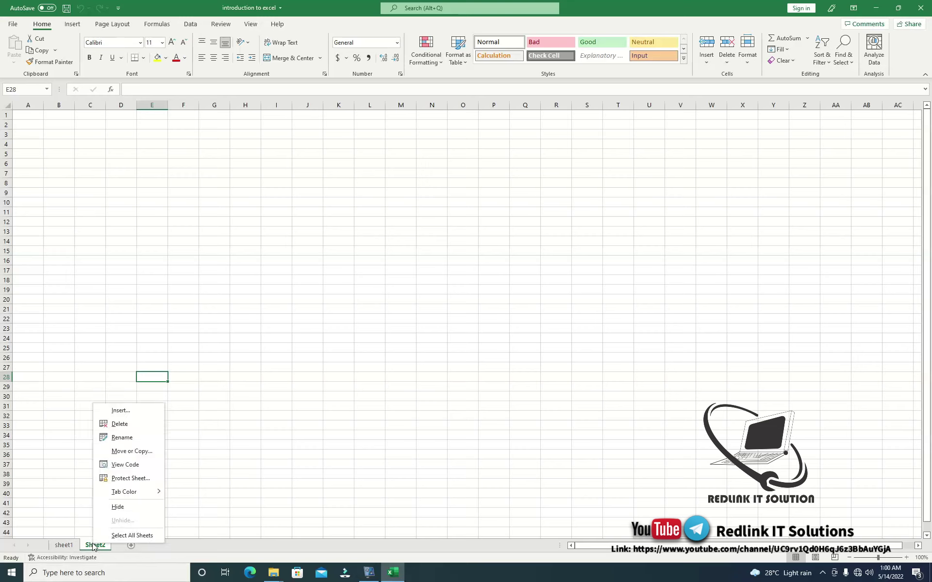
{"action": "left_click", "coordinate": [128, 425]}
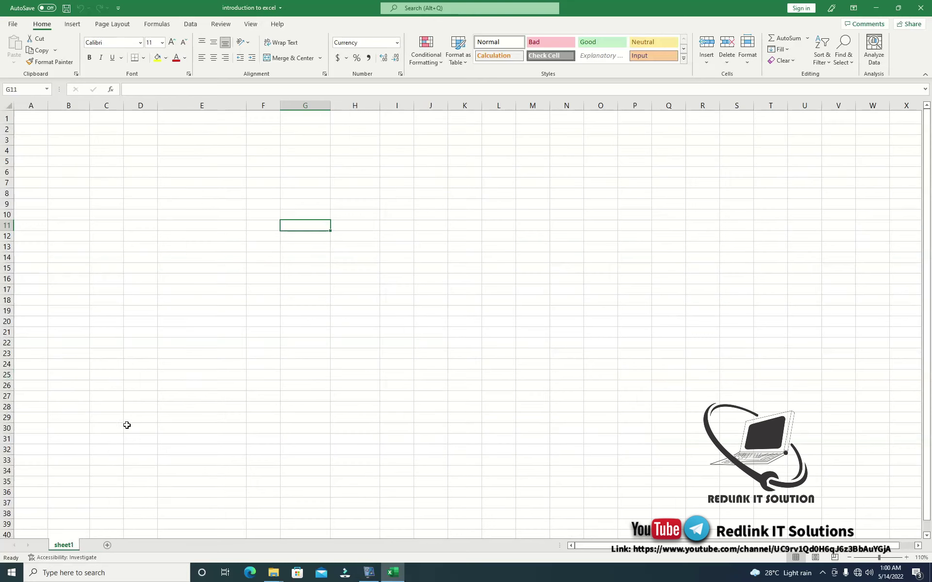
Rename sheet1 to 'Data type'.
{"action": "double_click", "coordinate": [63, 545]}
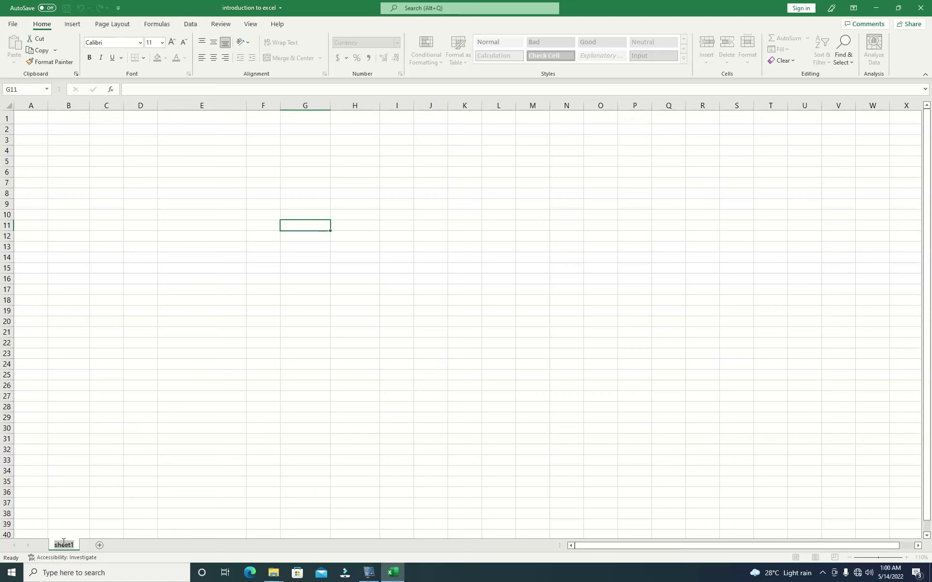
{"action": "type", "text": "Data type"}
{"action": "left_click", "coordinate": [97, 450]}
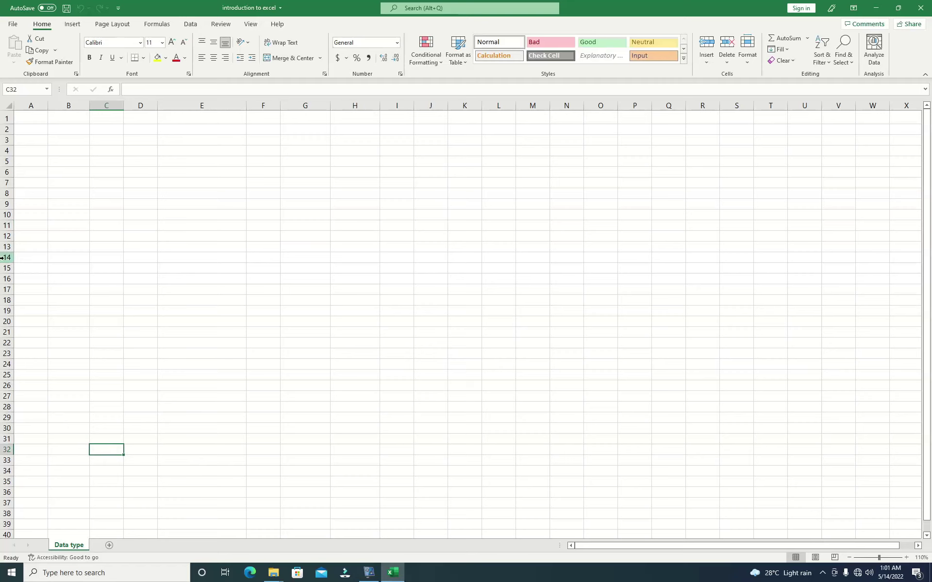
Enter Girl in B6 and Boy in B7.
{"action": "left_click", "coordinate": [32, 126]}
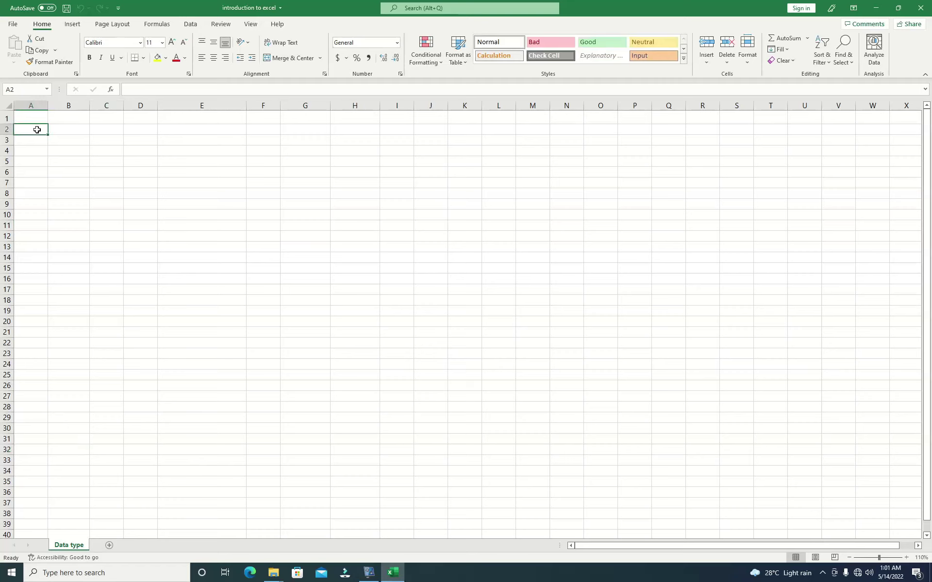
{"action": "left_click", "coordinate": [65, 131]}
{"action": "left_click", "coordinate": [69, 143]}
{"action": "left_click", "coordinate": [74, 151]}
{"action": "left_click", "coordinate": [77, 159]}
{"action": "left_click", "coordinate": [77, 150]}
{"action": "left_click", "coordinate": [75, 161]}
{"action": "left_click", "coordinate": [77, 150]}
{"action": "left_click", "coordinate": [77, 140]}
{"action": "left_click", "coordinate": [76, 160]}
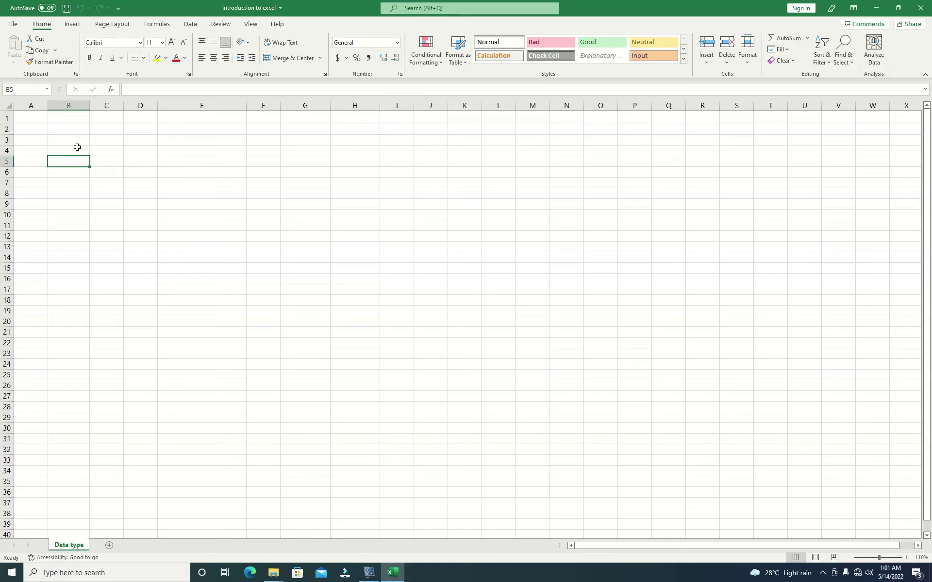
{"action": "left_click", "coordinate": [77, 150]}
{"action": "left_click", "coordinate": [75, 139]}
{"action": "left_click", "coordinate": [76, 161]}
{"action": "left_click", "coordinate": [77, 171]}
{"action": "left_click", "coordinate": [79, 151]}
{"action": "left_click", "coordinate": [80, 171]}
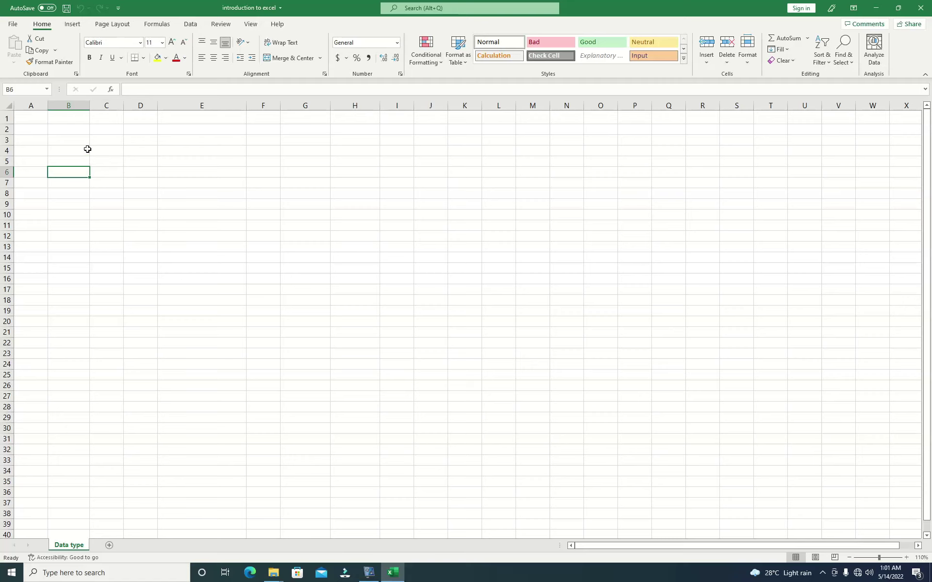
{"action": "type", "text": "Gir"}
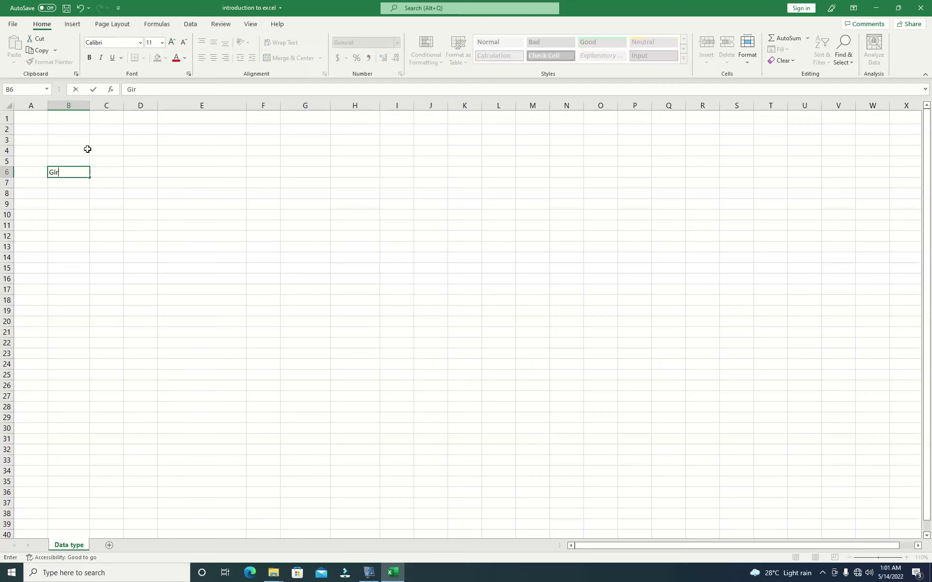
{"action": "type", "text": "l"}
{"action": "key", "text": "Return"}
{"action": "type", "text": "B"}
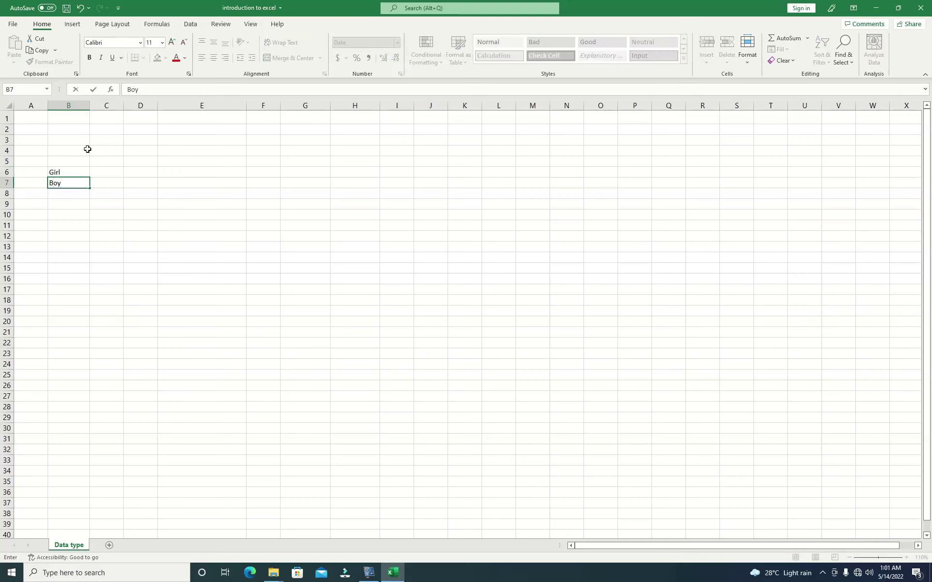
{"action": "type", "text": "oy"}
{"action": "key", "text": "Return"}
Enter 2, 2.2, 200 and the date 11/11/2022 in B9 through B12.
{"action": "key", "text": "Return"}
{"action": "type", "text": "2"}
{"action": "key", "text": "Return"}
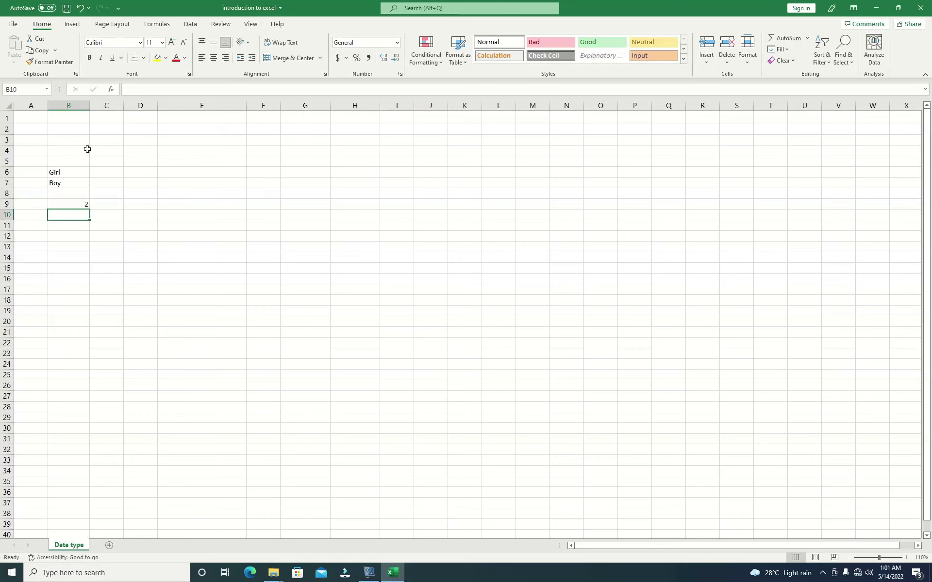
{"action": "type", "text": "2.2"}
{"action": "key", "text": "Return"}
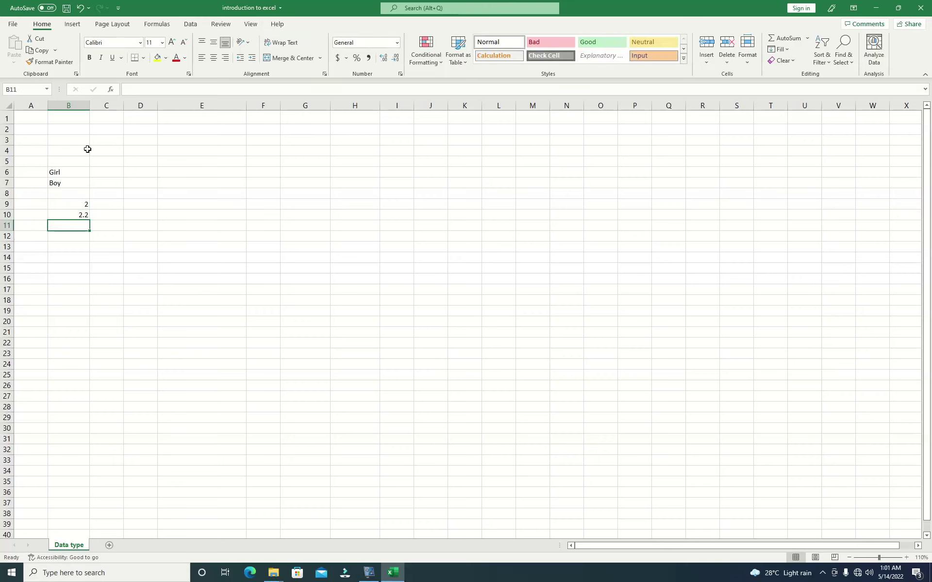
{"action": "type", "text": "200"}
{"action": "key", "text": "Return"}
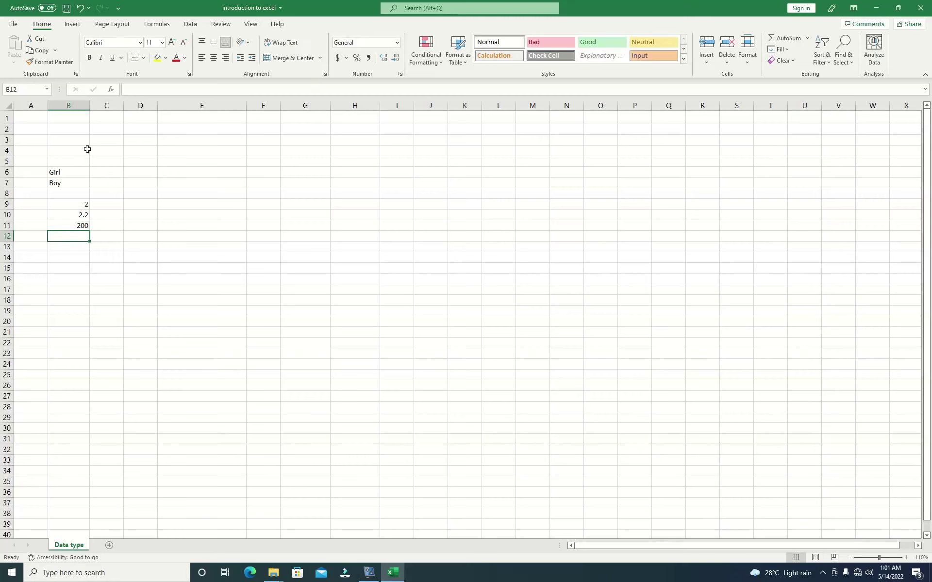
{"action": "type", "text": "11/11/22"}
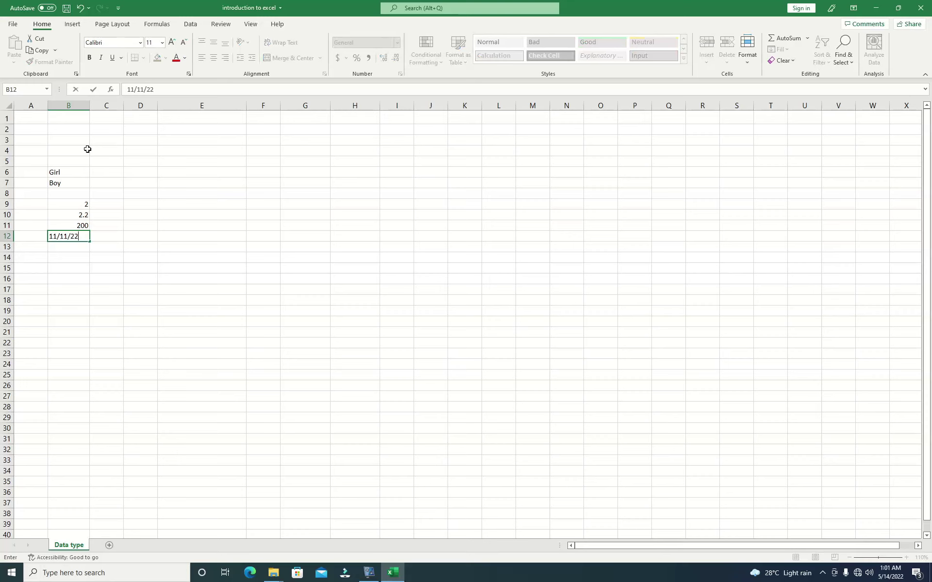
{"action": "key", "text": "Return"}
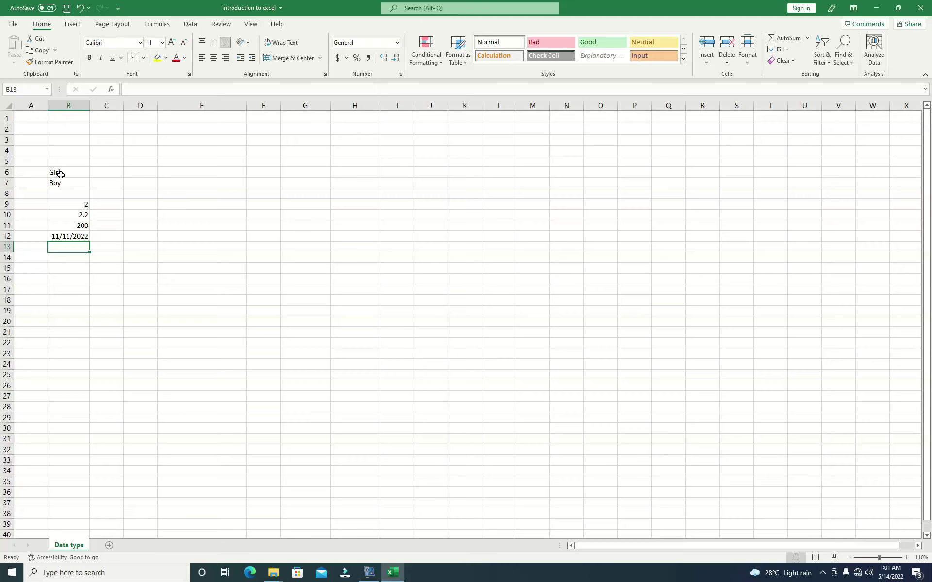
Select the column B entries Girl, Boy, 2, 2.2 and 200 to check them.
{"action": "left_click_drag", "start_coordinate": [64, 169], "coordinate": [75, 184]}
{"action": "left_click", "coordinate": [77, 183]}
{"action": "left_click", "coordinate": [79, 194]}
{"action": "left_click", "coordinate": [81, 204]}
{"action": "left_click", "coordinate": [83, 223]}
{"action": "left_click", "coordinate": [83, 214]}
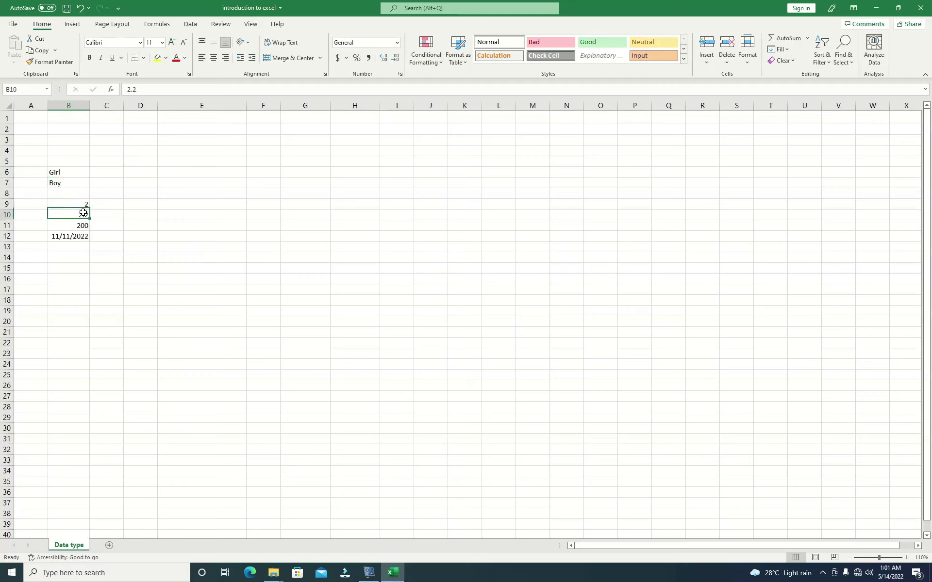
{"action": "left_click", "coordinate": [76, 173]}
{"action": "left_click", "coordinate": [75, 184]}
{"action": "left_click", "coordinate": [76, 173]}
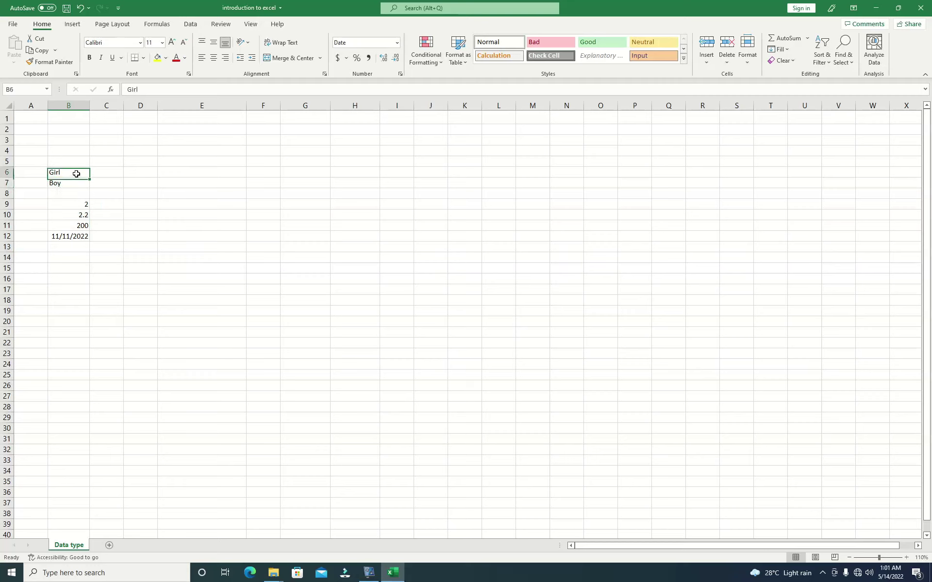
{"action": "left_click", "coordinate": [75, 181]}
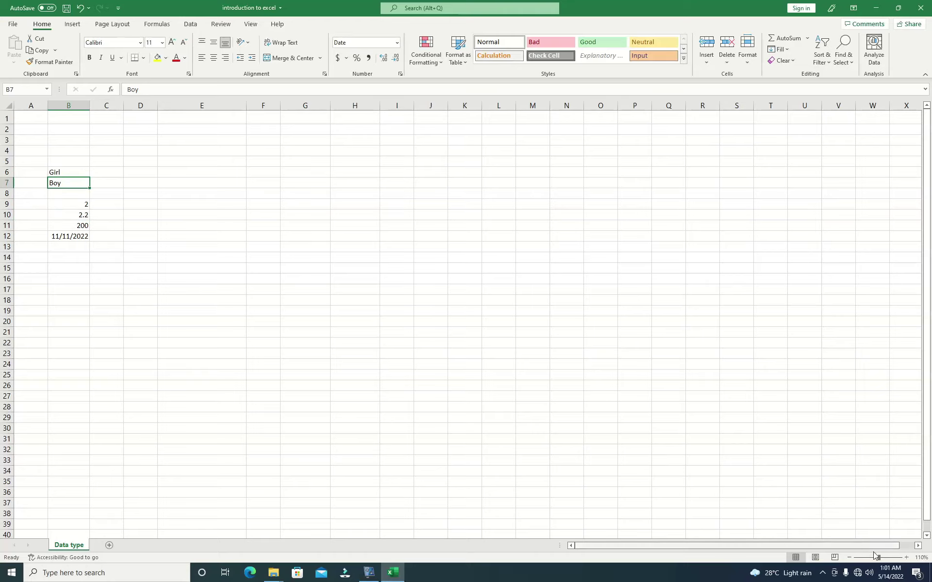
Zoom the sheet in to 200%.
{"action": "left_click", "coordinate": [906, 558]}
{"action": "left_click", "coordinate": [907, 557]}
{"action": "left_click", "coordinate": [906, 558]}
{"action": "left_click", "coordinate": [907, 557]}
{"action": "left_click", "coordinate": [906, 558]}
{"action": "left_click", "coordinate": [907, 558]}
{"action": "left_click", "coordinate": [907, 558]}
{"action": "left_click", "coordinate": [906, 558]}
{"action": "left_click", "coordinate": [906, 557]}
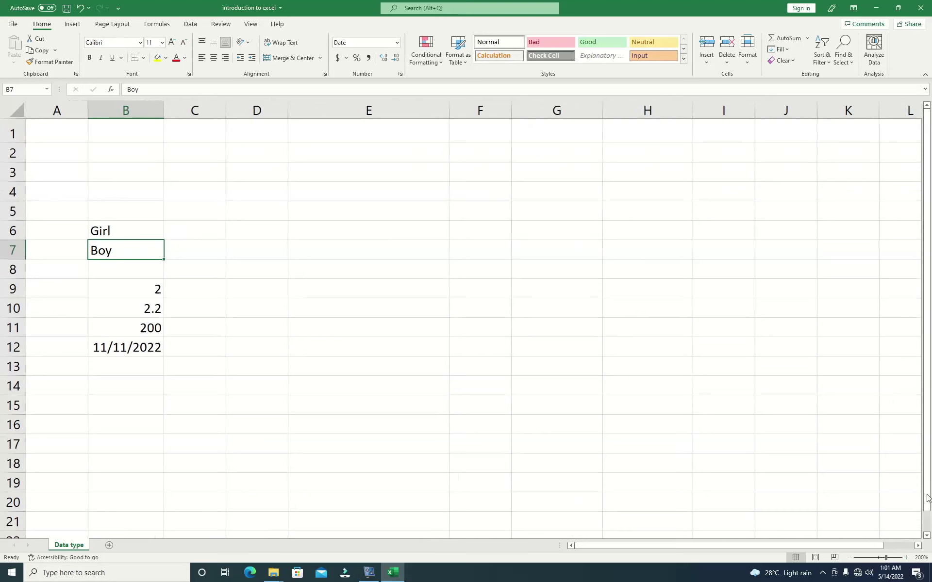
{"action": "left_click_drag", "start_coordinate": [449, 110], "coordinate": [378, 117]}
{"action": "left_click_drag", "start_coordinate": [29, 111], "coordinate": [714, 111]}
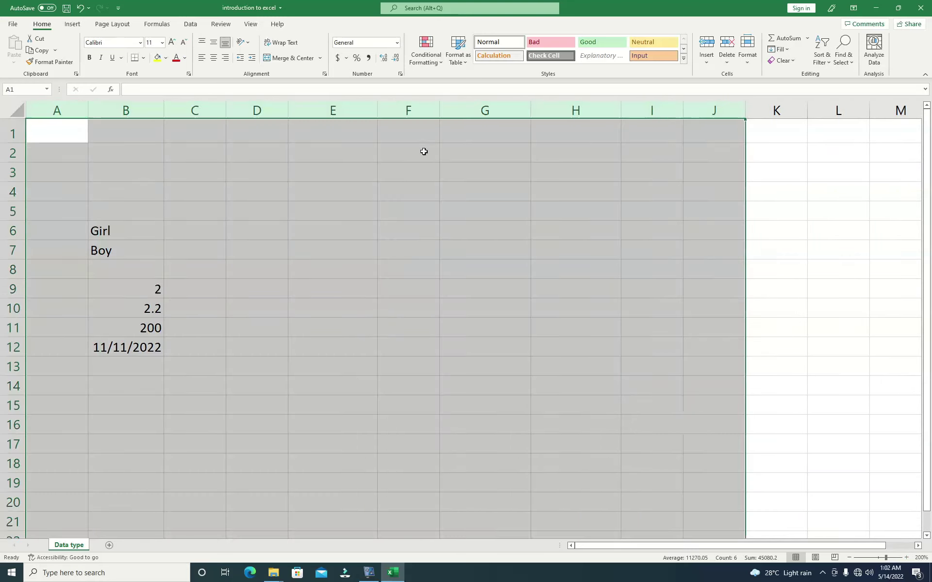
{"action": "double_click", "coordinate": [375, 111]}
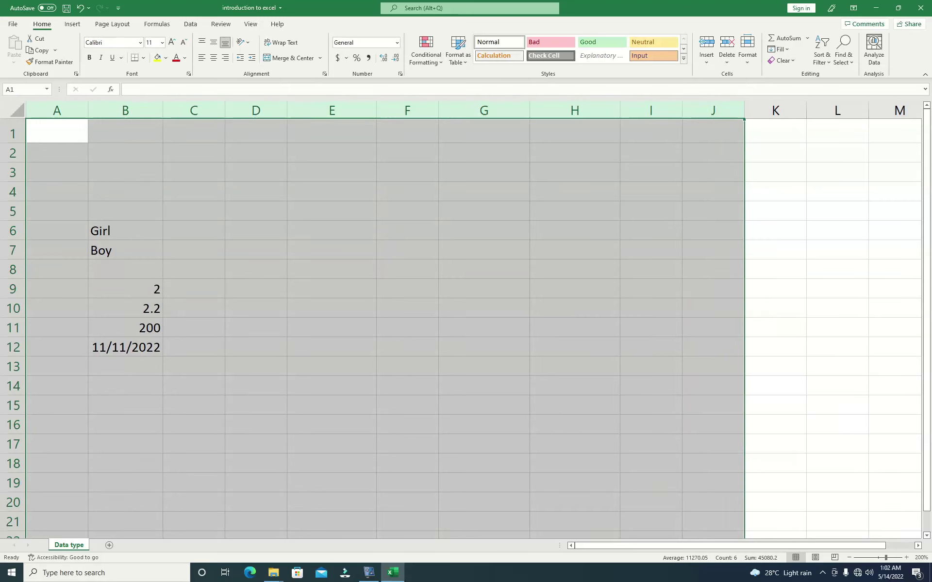
{"action": "left_click_drag", "start_coordinate": [10, 135], "coordinate": [10, 482]}
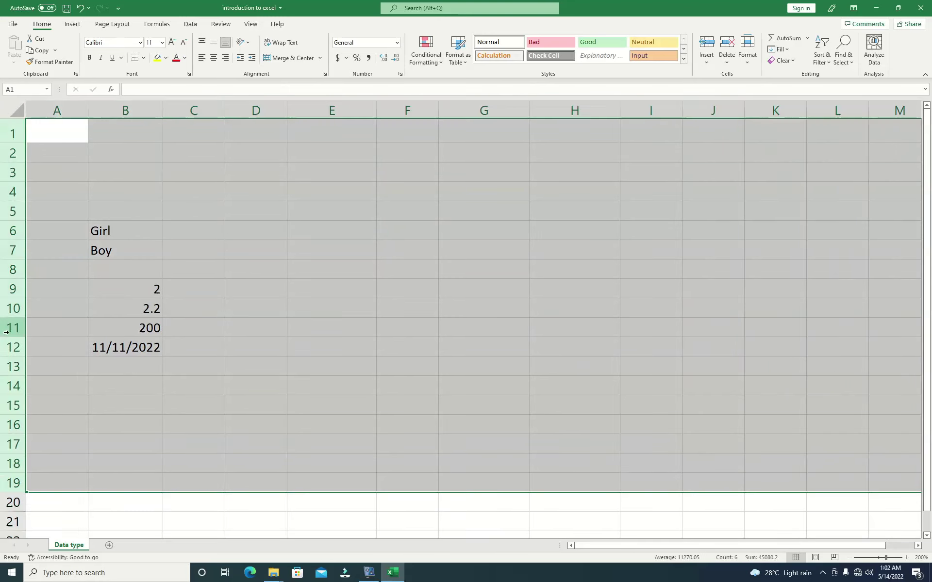
{"action": "left_click", "coordinate": [390, 218]}
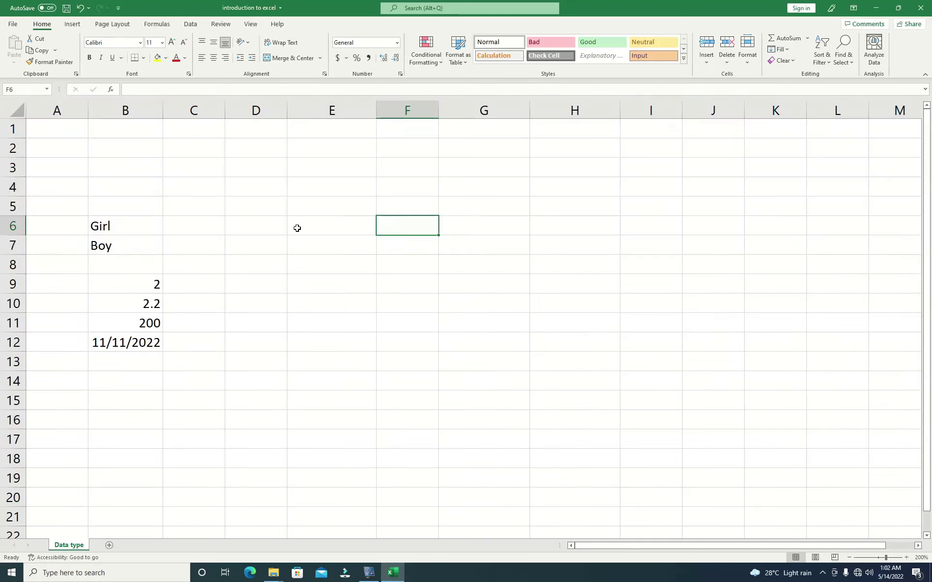
{"action": "left_click", "coordinate": [109, 224]}
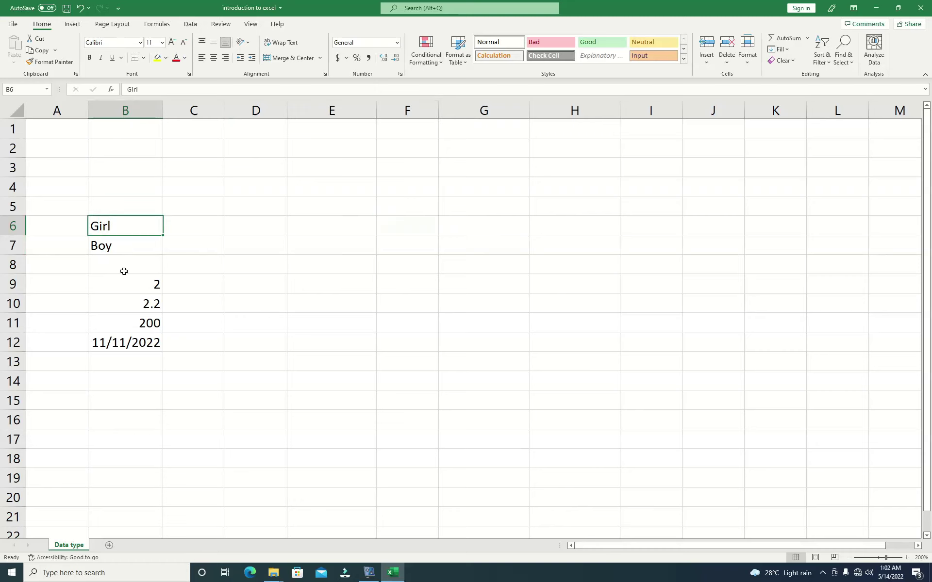
{"action": "left_click_drag", "start_coordinate": [129, 231], "coordinate": [132, 245]}
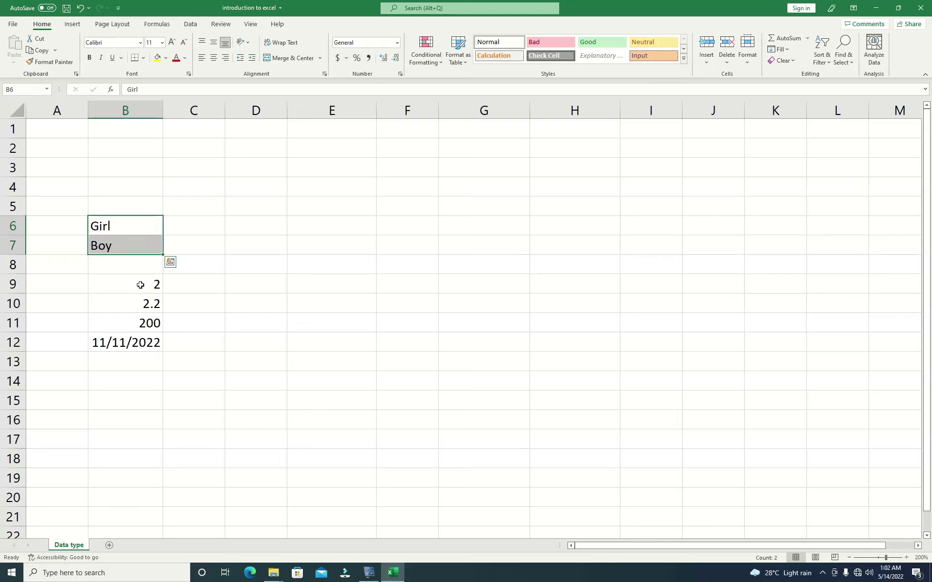
{"action": "left_click_drag", "start_coordinate": [143, 279], "coordinate": [149, 345]}
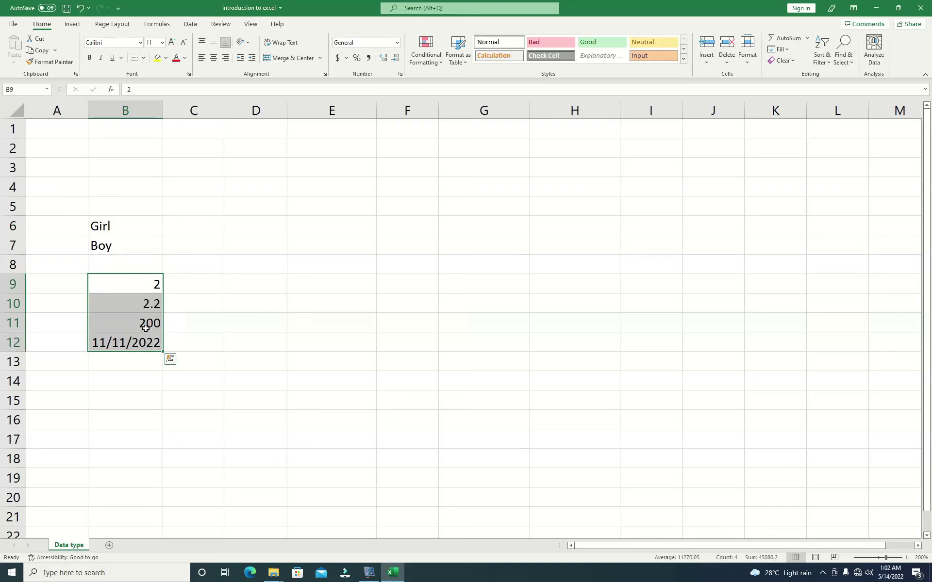
{"action": "left_click_drag", "start_coordinate": [144, 287], "coordinate": [145, 318]}
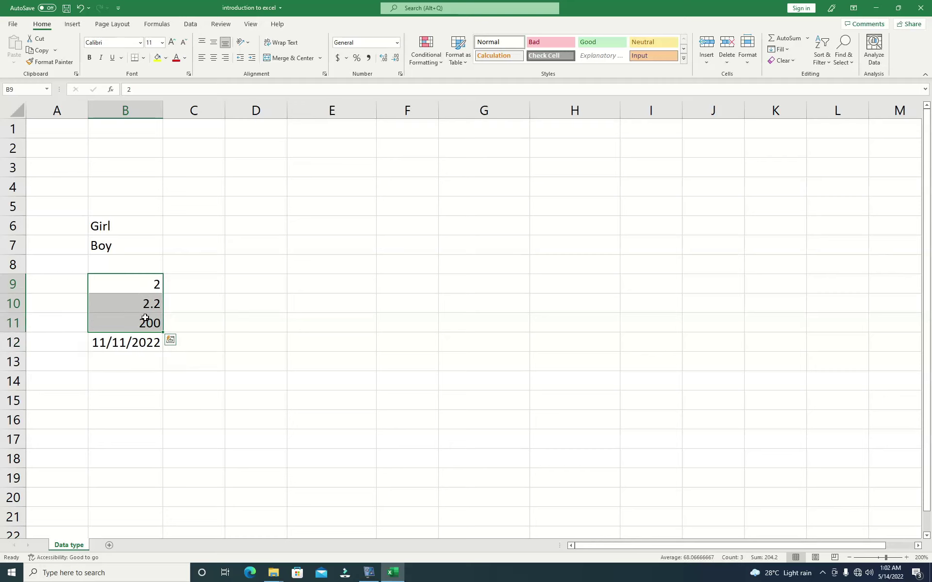
{"action": "left_click", "coordinate": [144, 290]}
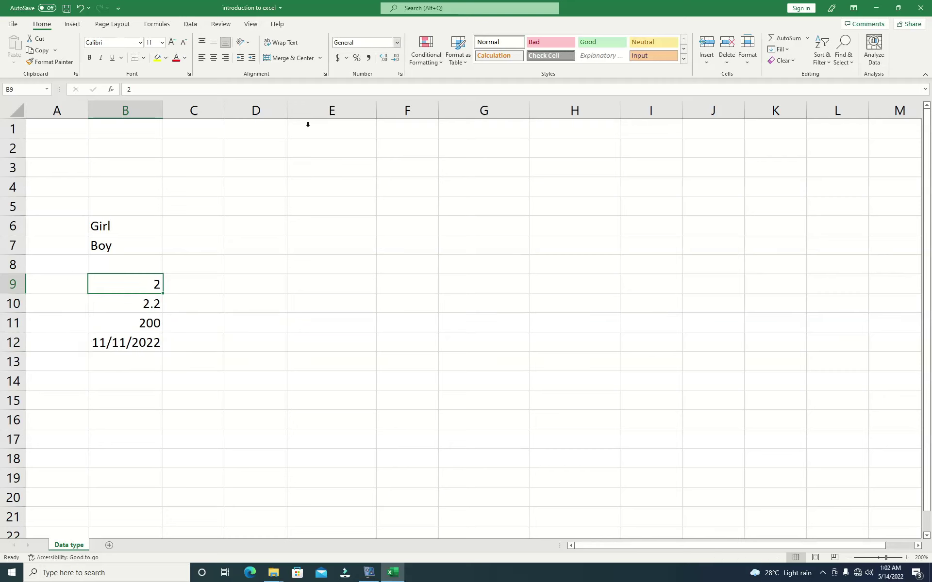
{"action": "left_click", "coordinate": [396, 44]}
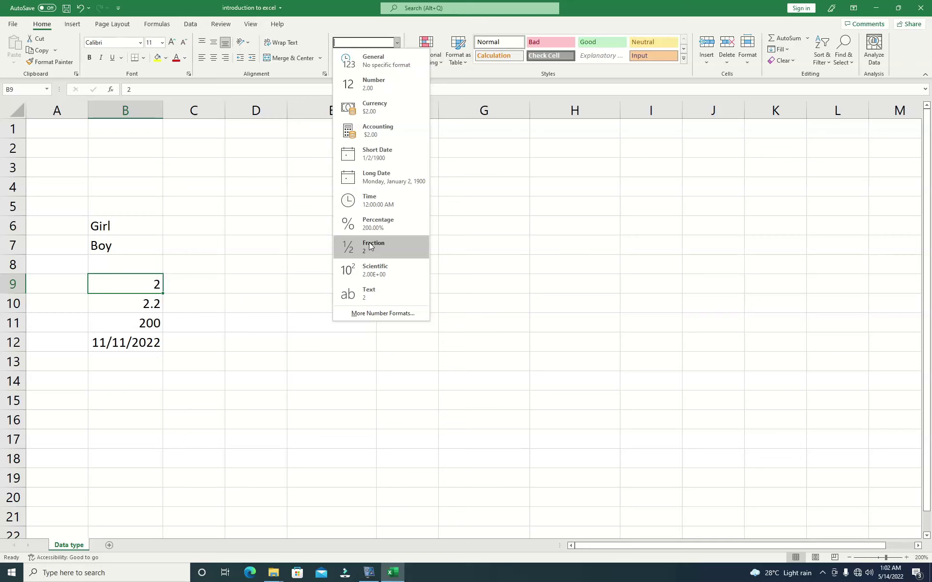
Close the format list and select the Girl and Boy cells B6:B7.
{"action": "left_click", "coordinate": [371, 54]}
{"action": "left_click", "coordinate": [153, 222]}
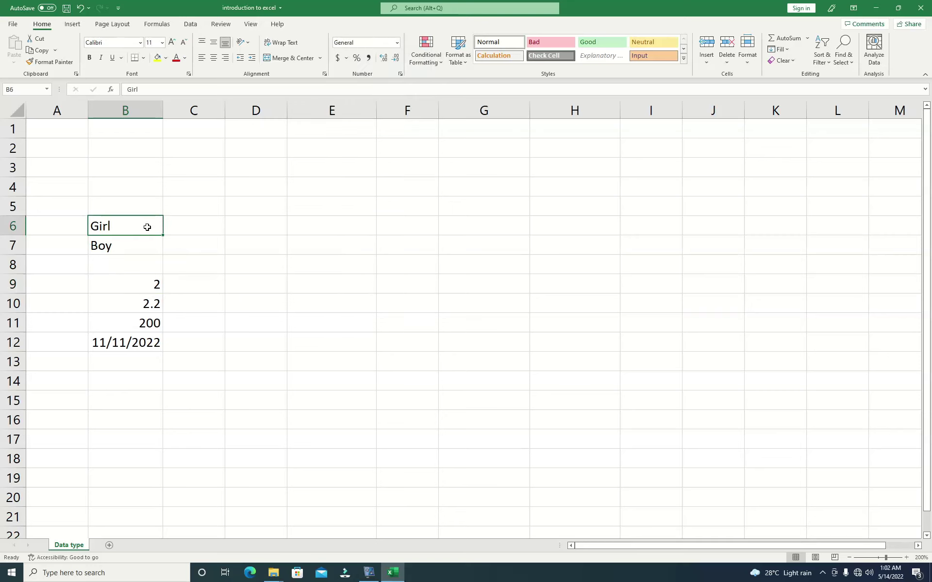
{"action": "left_click_drag", "start_coordinate": [140, 231], "coordinate": [139, 258]}
{"action": "left_click", "coordinate": [143, 236]}
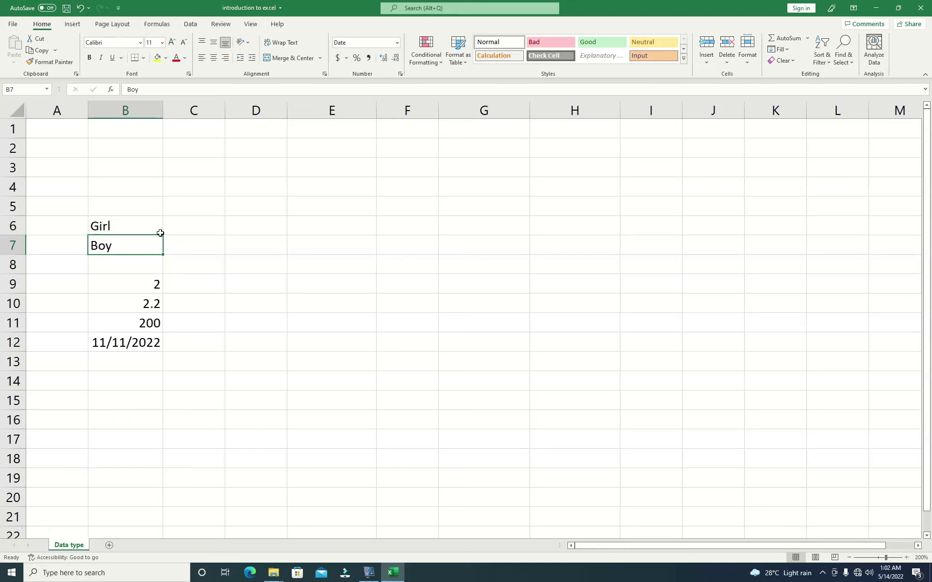
{"action": "left_click_drag", "start_coordinate": [144, 227], "coordinate": [144, 236]}
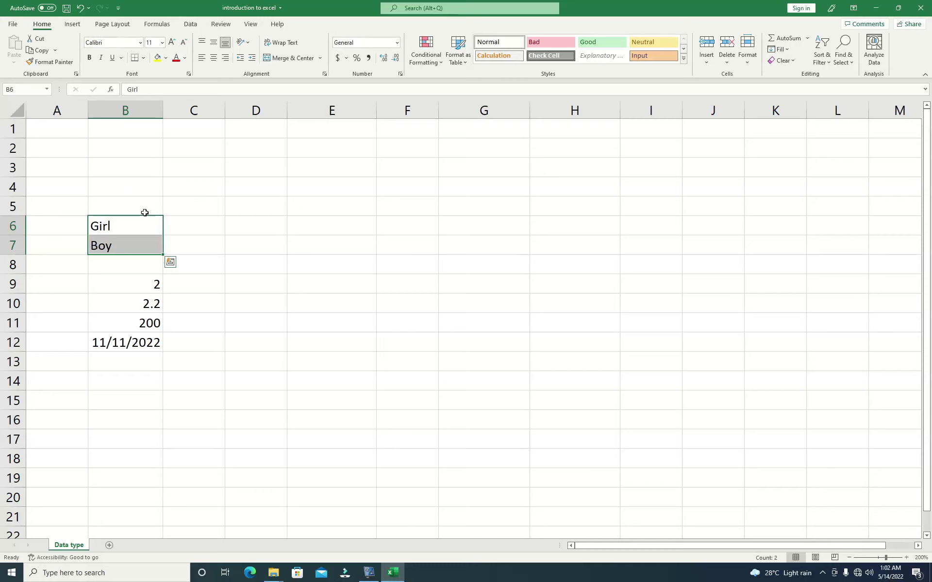
{"action": "left_click", "coordinate": [156, 224]}
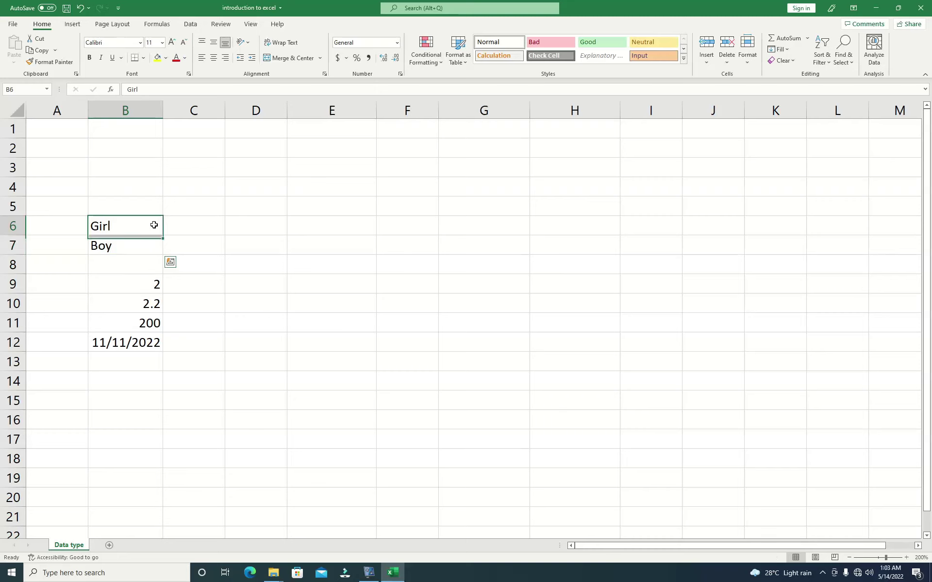
{"action": "left_click", "coordinate": [152, 239]}
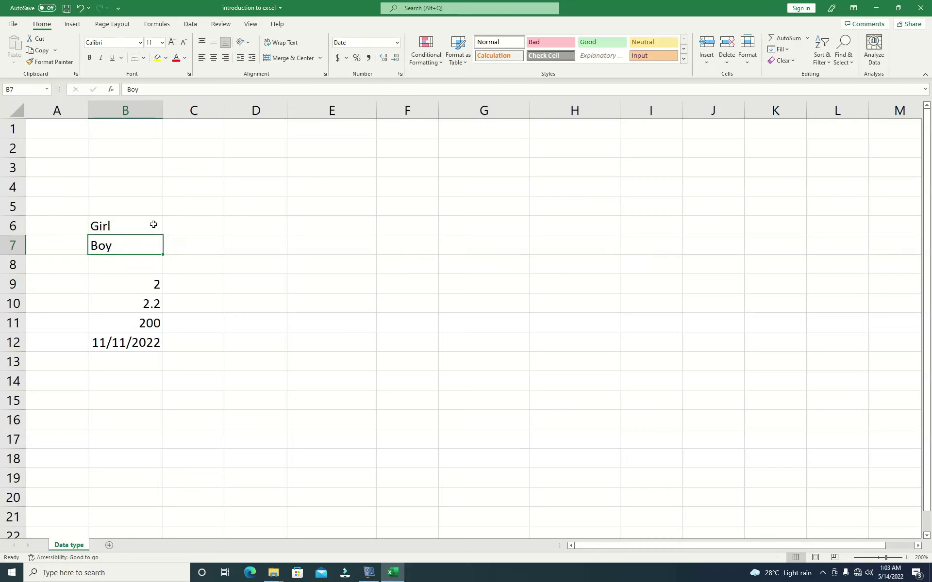
{"action": "left_click", "coordinate": [141, 228]}
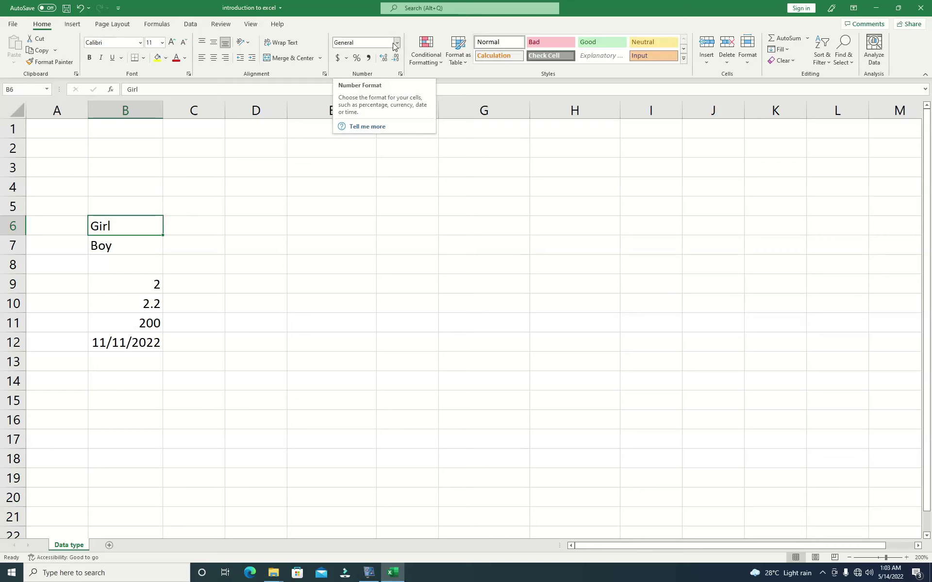
{"action": "left_click_drag", "start_coordinate": [146, 217], "coordinate": [146, 242]}
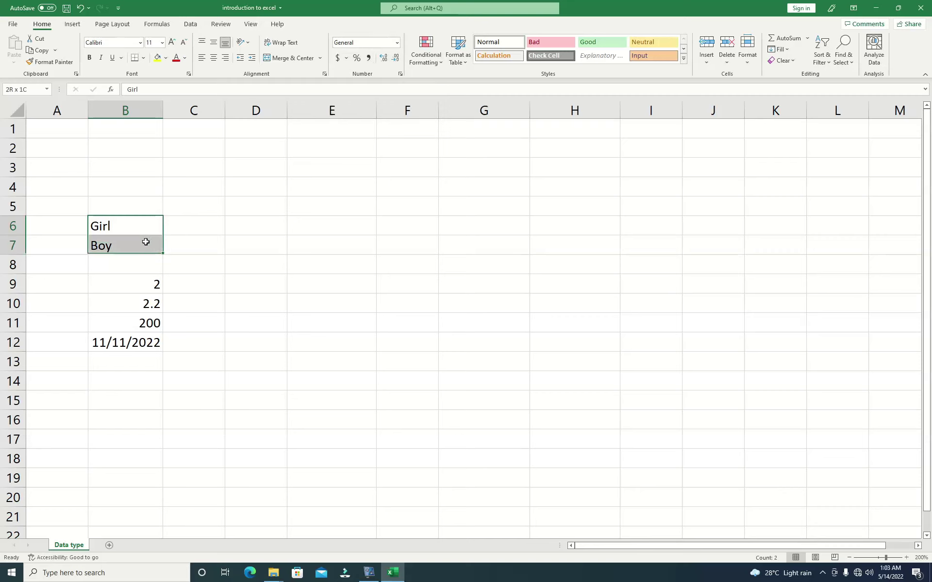
Apply the Text number format to B6:B7.
{"action": "left_click", "coordinate": [398, 44]}
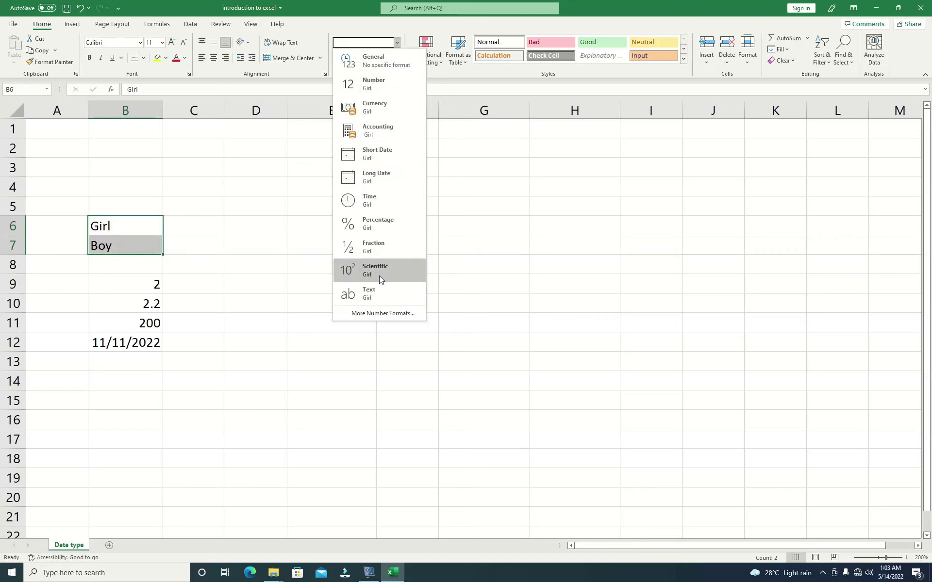
{"action": "left_click", "coordinate": [377, 296]}
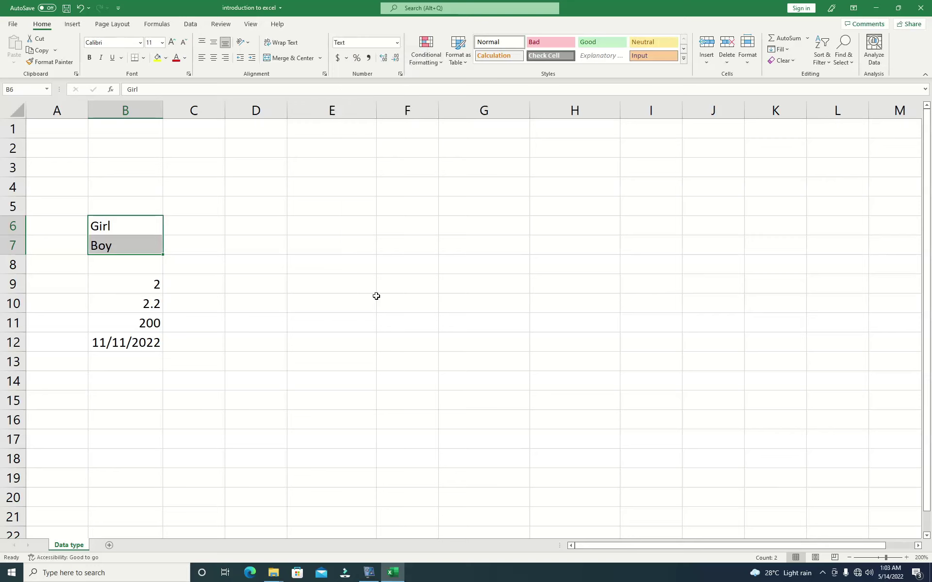
{"action": "left_click", "coordinate": [397, 43]}
{"action": "left_click", "coordinate": [367, 294]}
{"action": "left_click", "coordinate": [398, 45]}
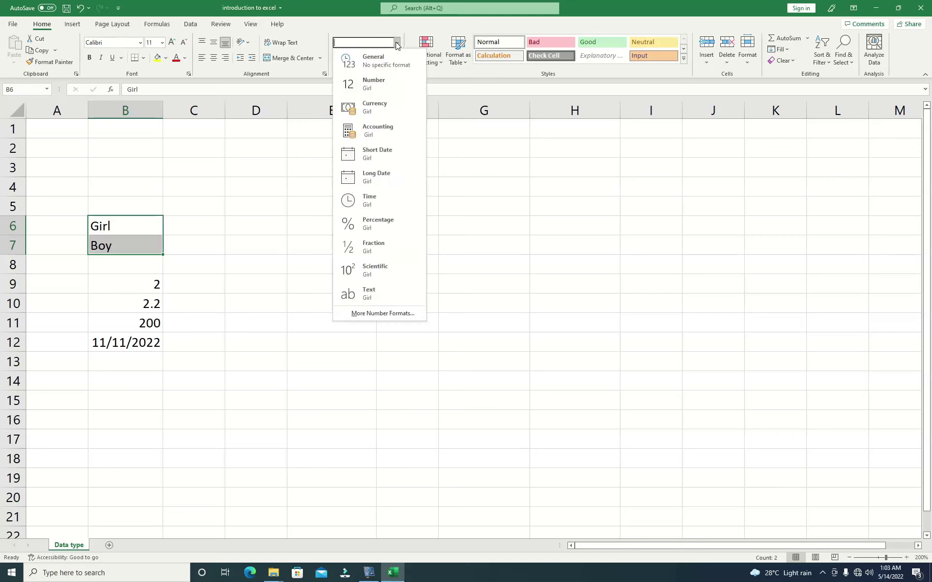
{"action": "left_click", "coordinate": [375, 297]}
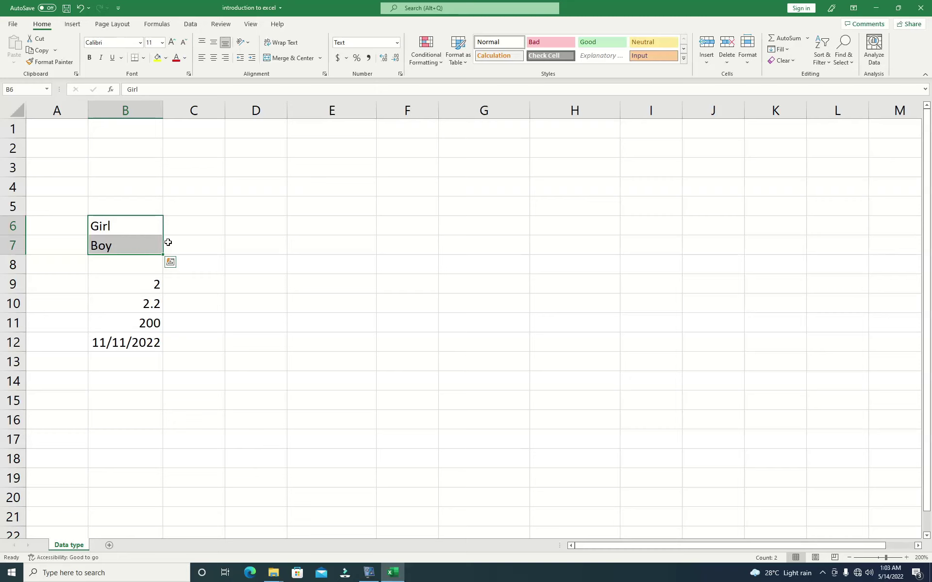
Select cell B9 and apply the Number format so 2 displays as 2.00.
{"action": "left_click_drag", "start_coordinate": [150, 284], "coordinate": [145, 342]}
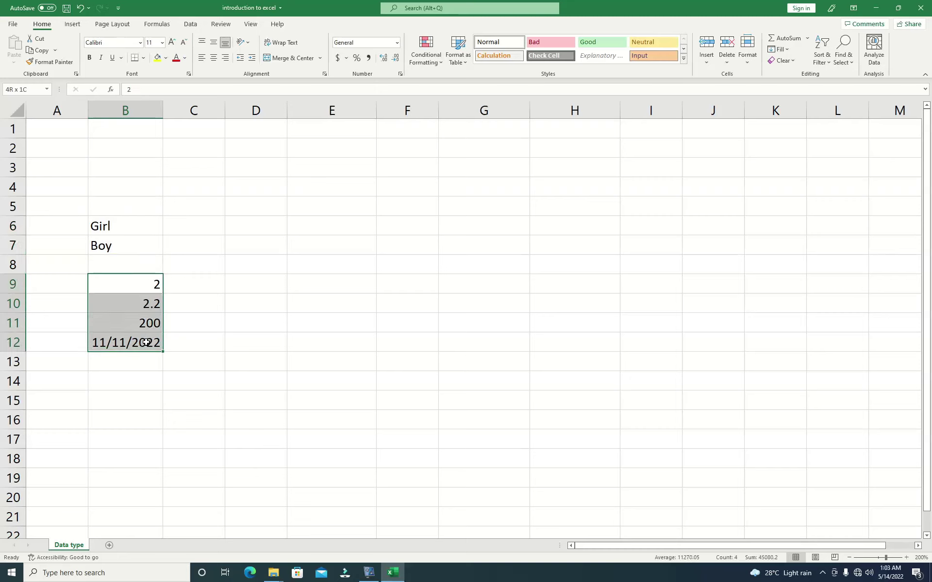
{"action": "left_click", "coordinate": [150, 284]}
{"action": "left_click_drag", "start_coordinate": [150, 284], "coordinate": [150, 336]}
{"action": "left_click_drag", "start_coordinate": [150, 335], "coordinate": [150, 335]}
{"action": "left_click", "coordinate": [148, 292]}
{"action": "left_click_drag", "start_coordinate": [150, 287], "coordinate": [147, 316]}
{"action": "left_click", "coordinate": [147, 288]}
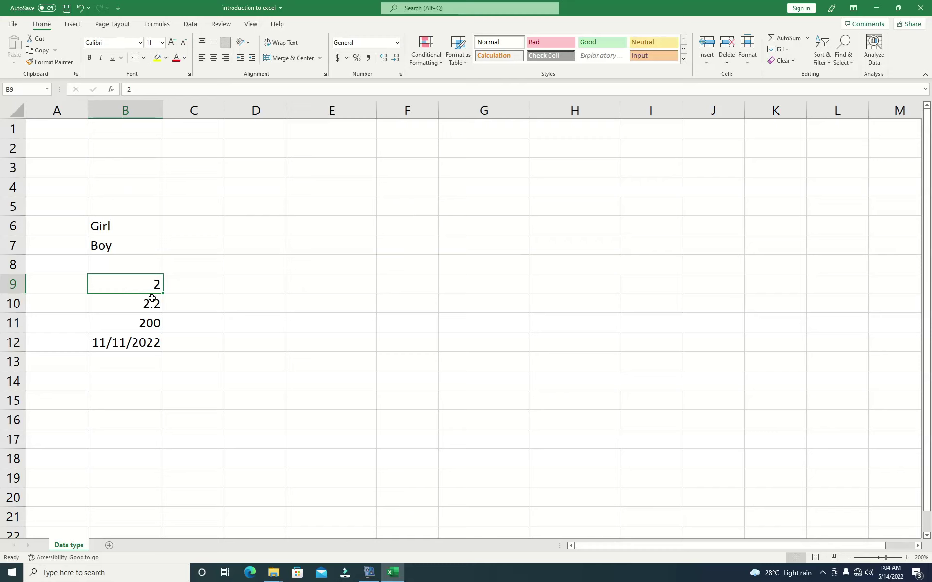
{"action": "left_click", "coordinate": [397, 44]}
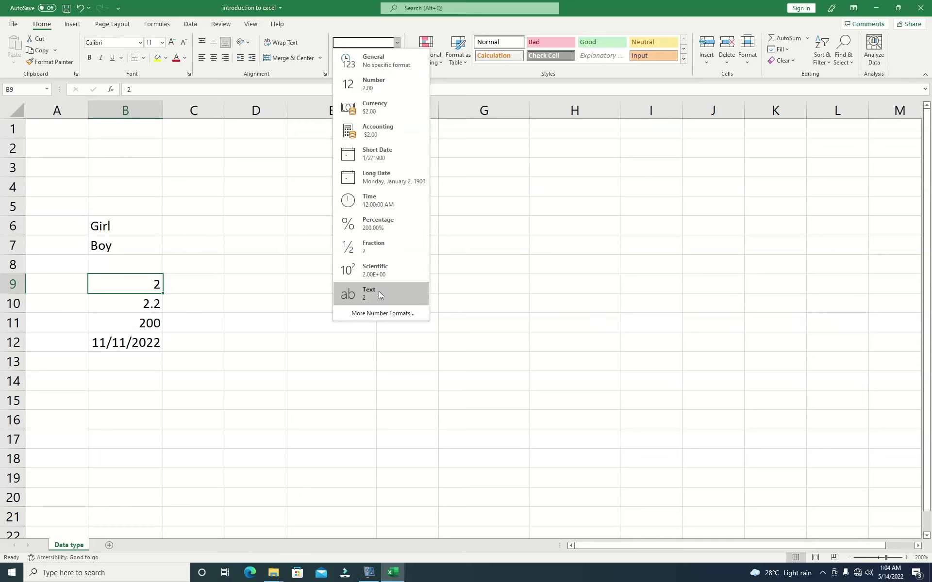
{"action": "left_click", "coordinate": [381, 79]}
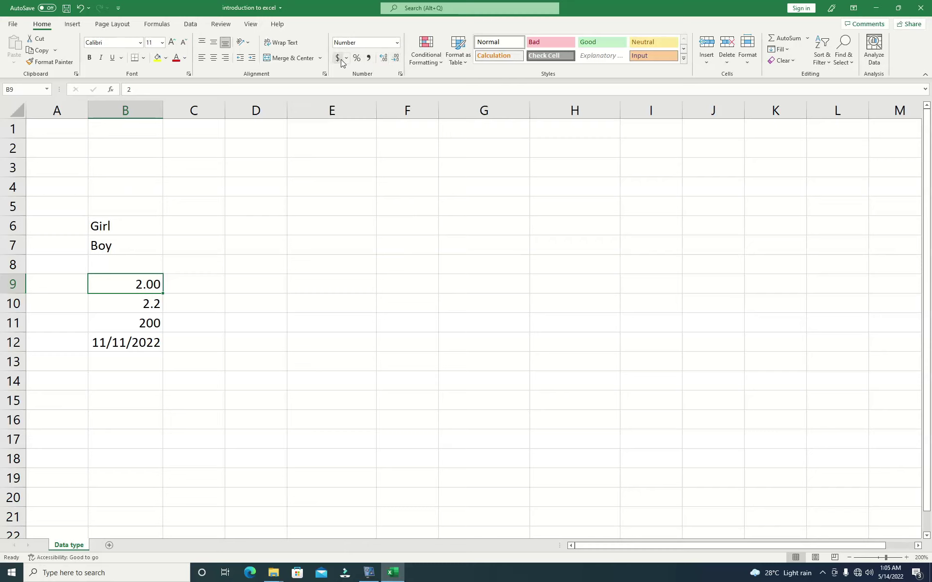
Raise B9 to four decimal places, then remove four to show a plain 2.
{"action": "left_click", "coordinate": [384, 59]}
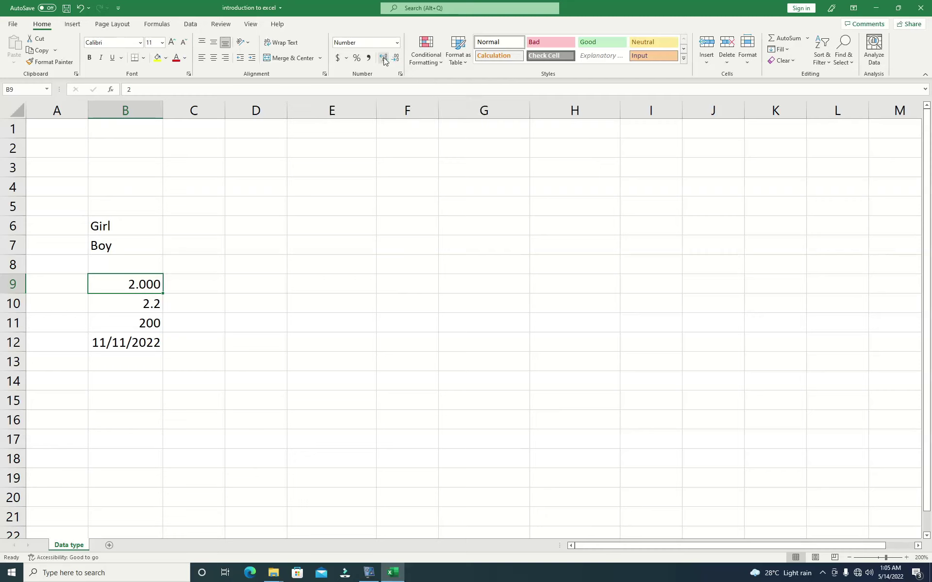
{"action": "left_click", "coordinate": [384, 58]}
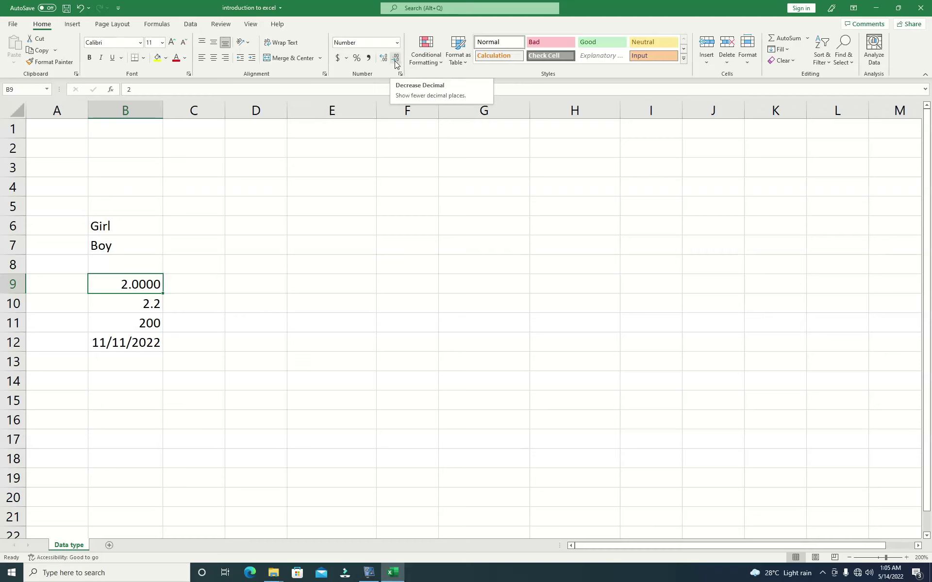
{"action": "left_click", "coordinate": [395, 61]}
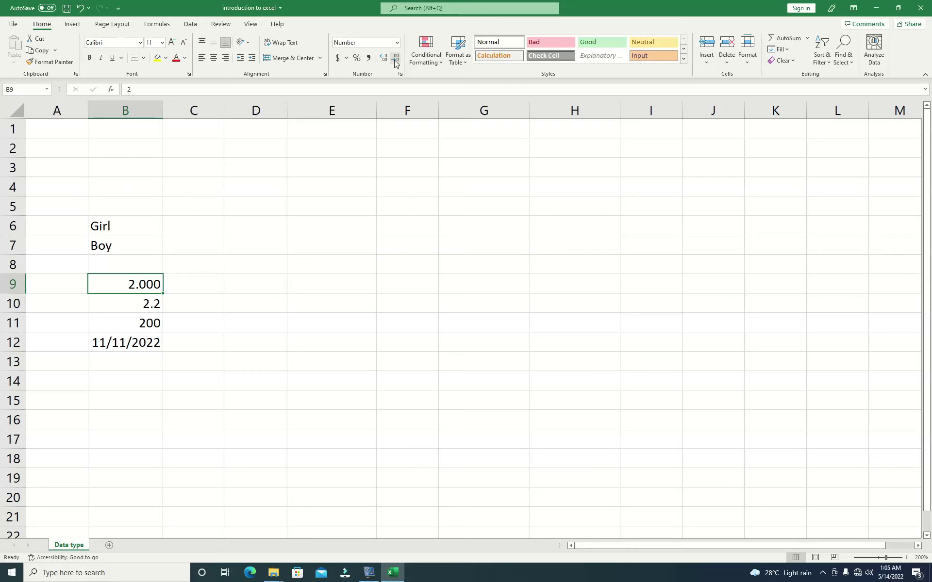
{"action": "left_click", "coordinate": [395, 61]}
{"action": "left_click", "coordinate": [395, 60]}
{"action": "left_click", "coordinate": [396, 61]}
{"action": "left_click", "coordinate": [397, 42]}
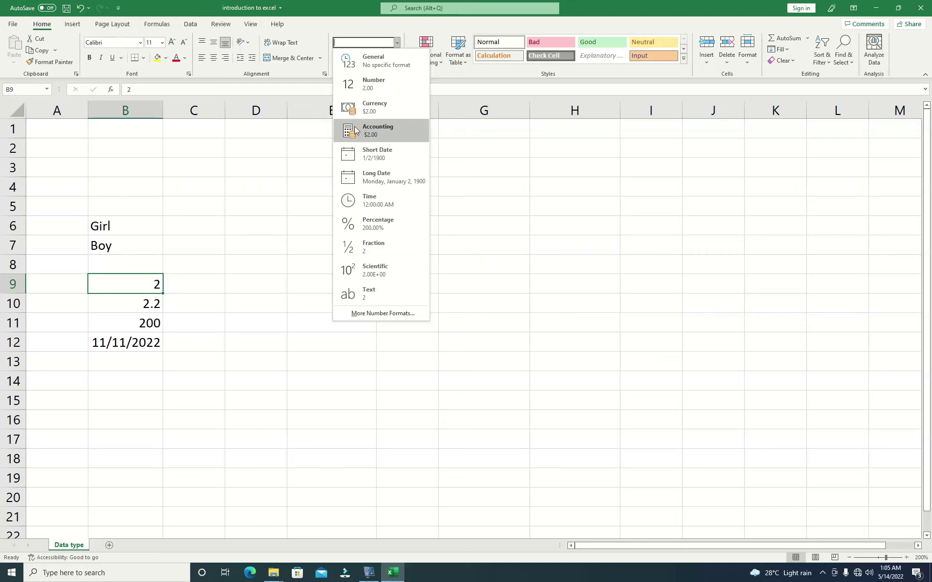
Enter the value 2 in cells D3 through D6.
{"action": "left_click", "coordinate": [253, 166]}
{"action": "double_click", "coordinate": [253, 165]}
{"action": "type", "text": "2"}
{"action": "key", "text": "Return"}
{"action": "type", "text": "2"}
{"action": "key", "text": "Return"}
{"action": "type", "text": "2"}
{"action": "key", "text": "Return"}
{"action": "key", "text": "Return"}
{"action": "left_click", "coordinate": [267, 223]}
{"action": "type", "text": "2"}
{"action": "key", "text": "Return"}
Enter 2 in cells D7 through D11, then select D3:D11.
{"action": "left_click", "coordinate": [266, 229]}
{"action": "left_click", "coordinate": [270, 244]}
{"action": "type", "text": "2"}
{"action": "key", "text": "Return"}
{"action": "left_click", "coordinate": [269, 265]}
{"action": "type", "text": "2"}
{"action": "key", "text": "Return"}
{"action": "left_click", "coordinate": [266, 285]}
{"action": "type", "text": "2"}
{"action": "key", "text": "Return"}
{"action": "type", "text": "2"}
{"action": "key", "text": "Return"}
{"action": "type", "text": "2"}
{"action": "key", "text": "Return"}
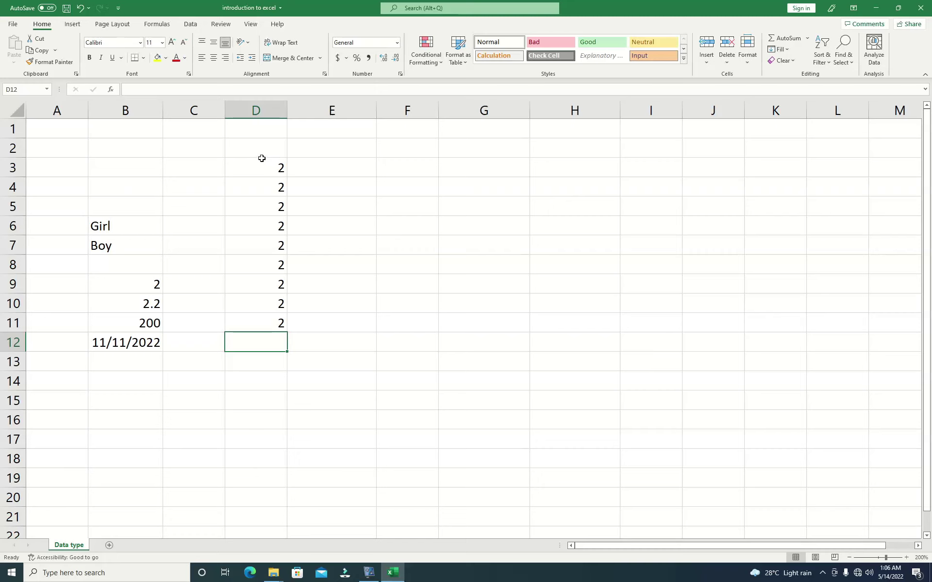
{"action": "left_click_drag", "start_coordinate": [258, 162], "coordinate": [273, 322]}
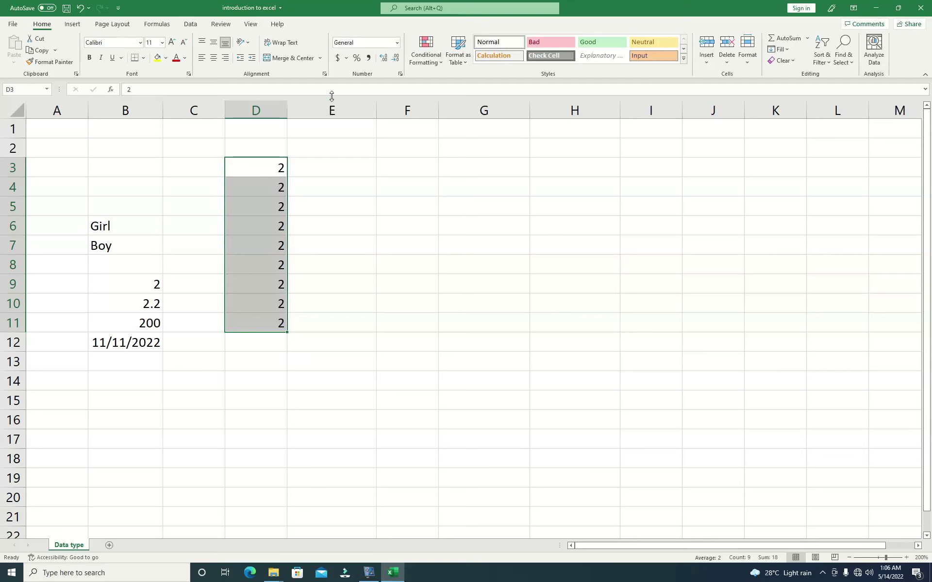
Apply the Number format to D3:D11, keeping two decimals so each shows 2.00.
{"action": "left_click", "coordinate": [397, 43]}
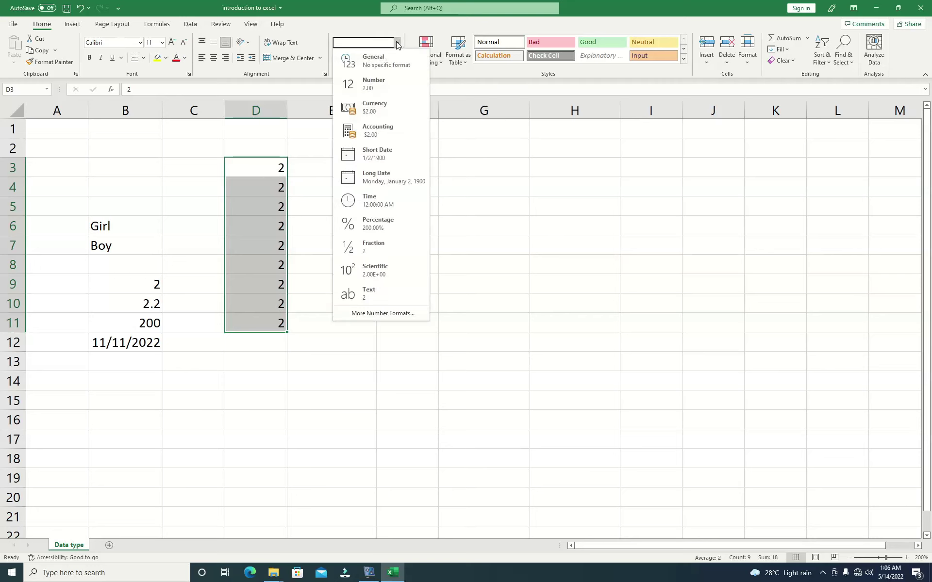
{"action": "left_click", "coordinate": [386, 82]}
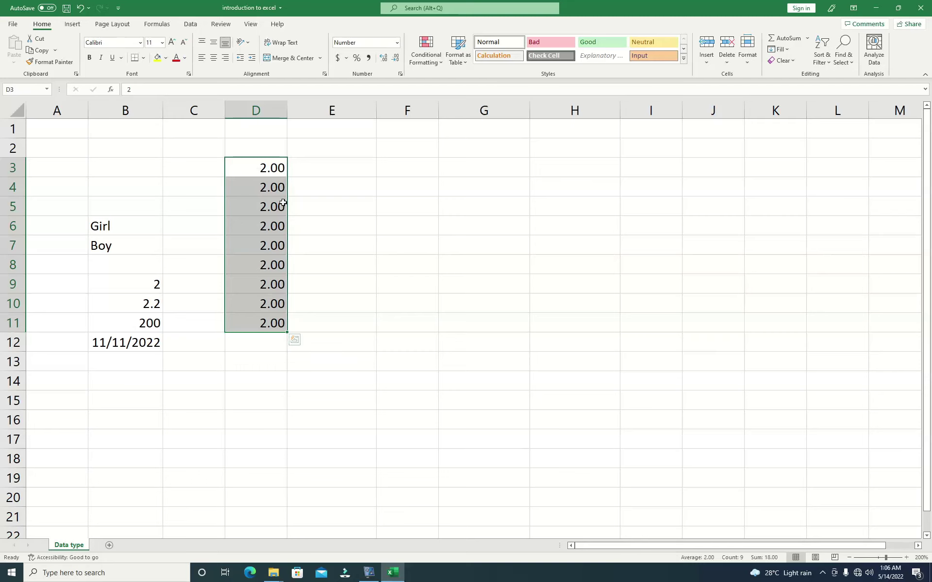
{"action": "left_click", "coordinate": [396, 60]}
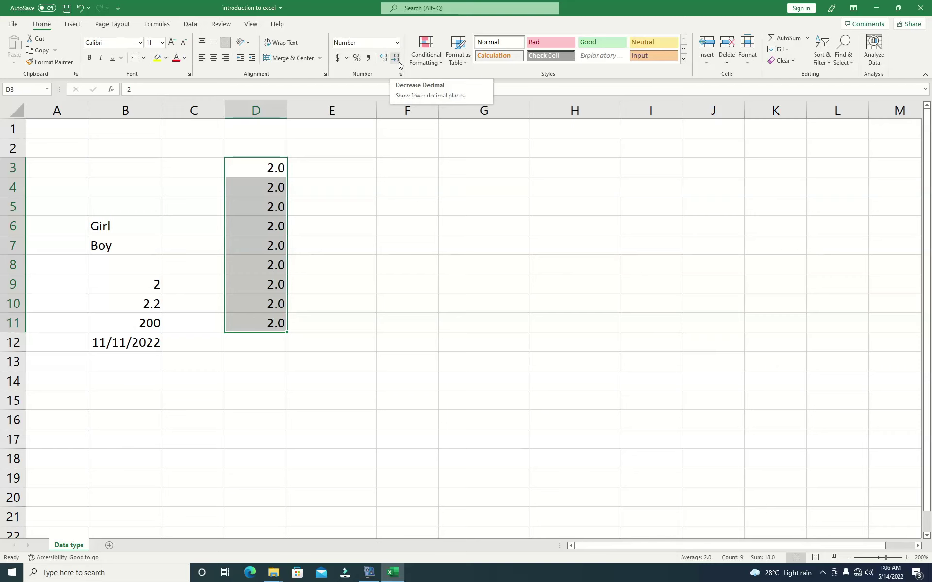
{"action": "left_click", "coordinate": [383, 59]}
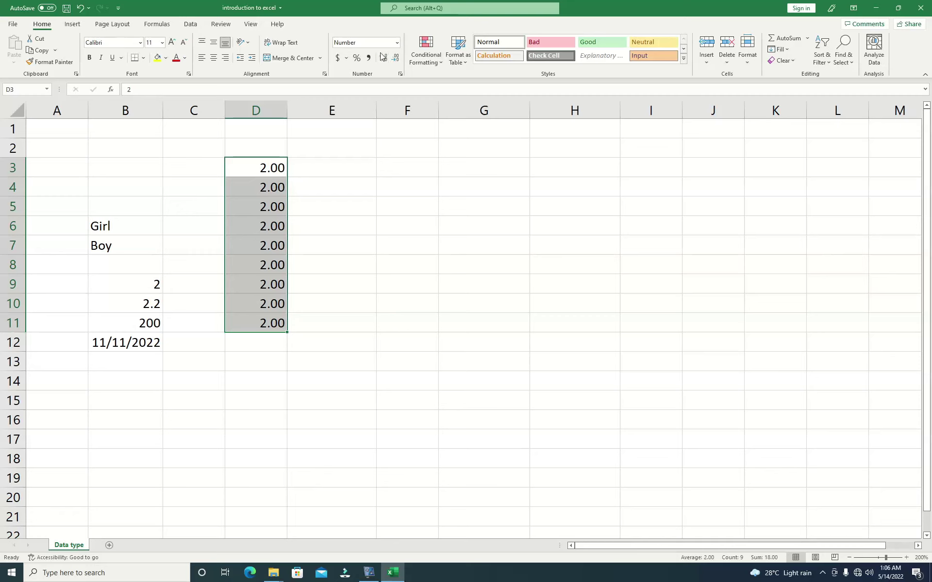
{"action": "left_click", "coordinate": [397, 43]}
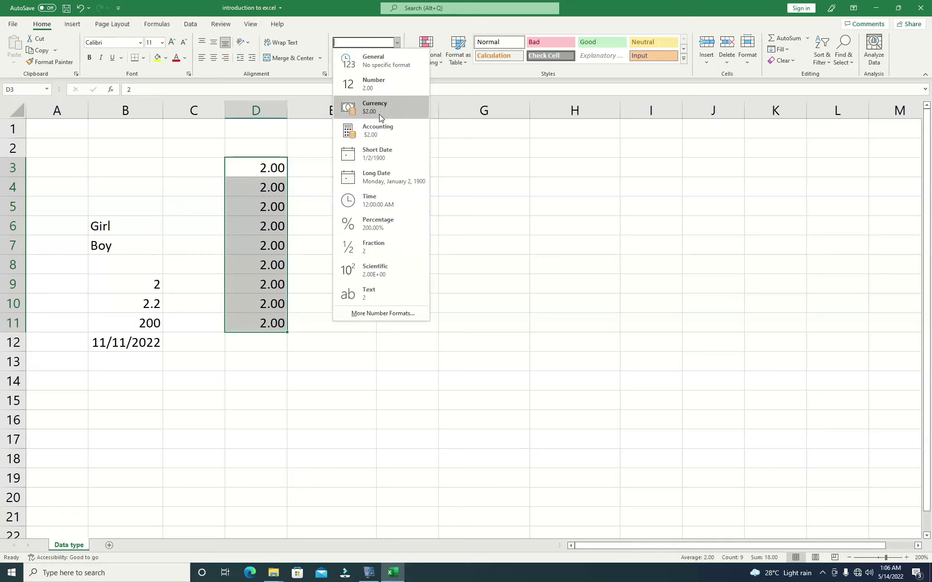
{"action": "left_click", "coordinate": [139, 299]}
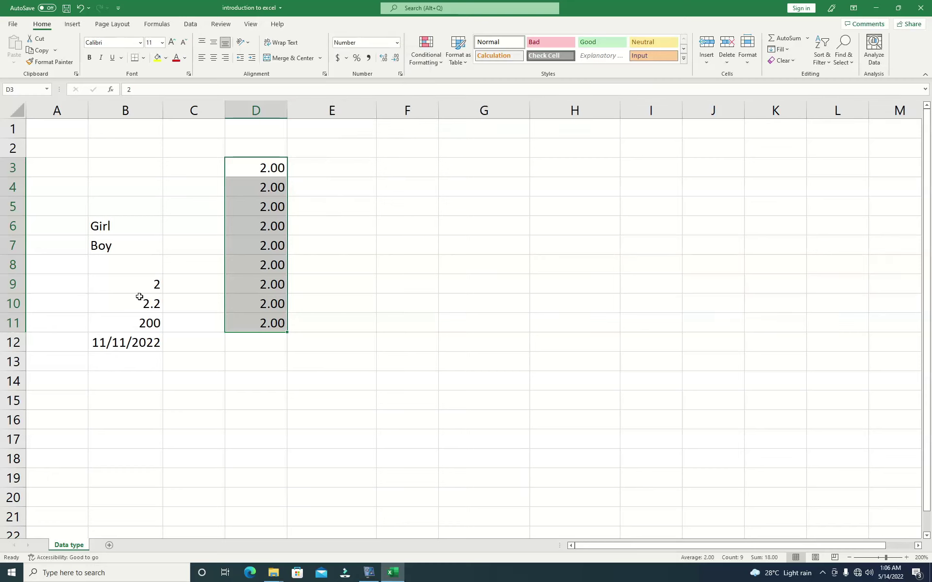
{"action": "left_click", "coordinate": [141, 304]}
Move the 2.2 from B10 to F5 and give it Currency format ($2.20).
{"action": "left_click_drag", "start_coordinate": [162, 303], "coordinate": [396, 210]}
{"action": "left_click", "coordinate": [394, 222]}
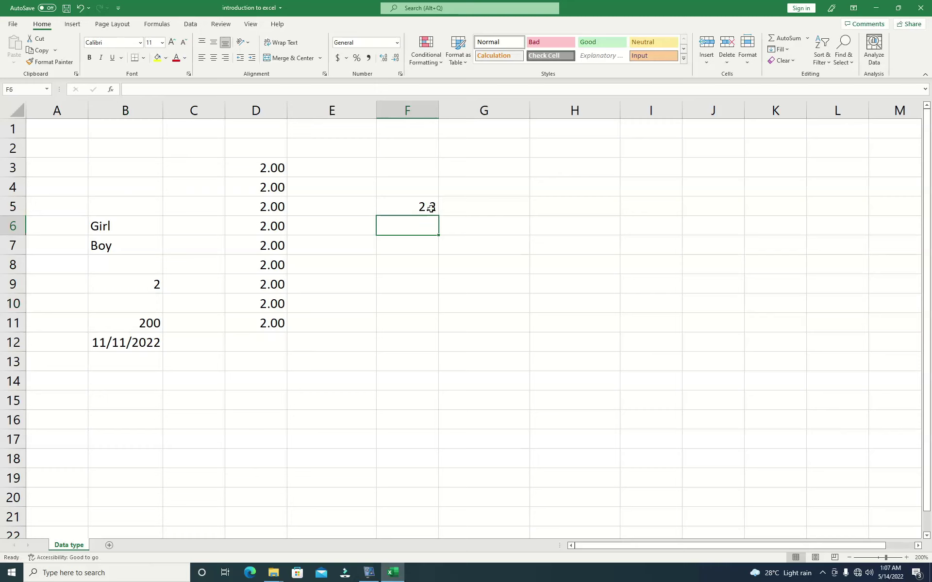
{"action": "left_click", "coordinate": [408, 215]}
{"action": "left_click", "coordinate": [423, 261]}
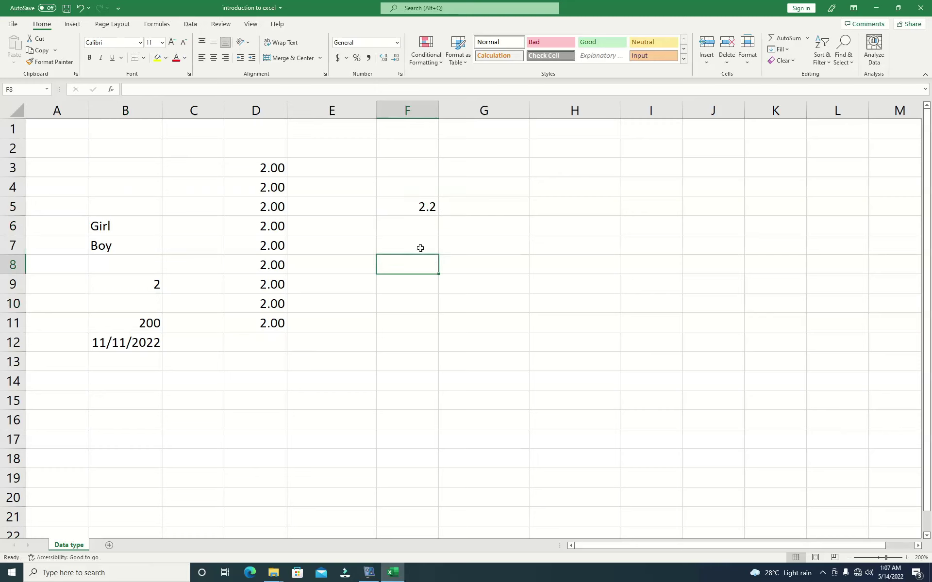
{"action": "left_click", "coordinate": [418, 212]}
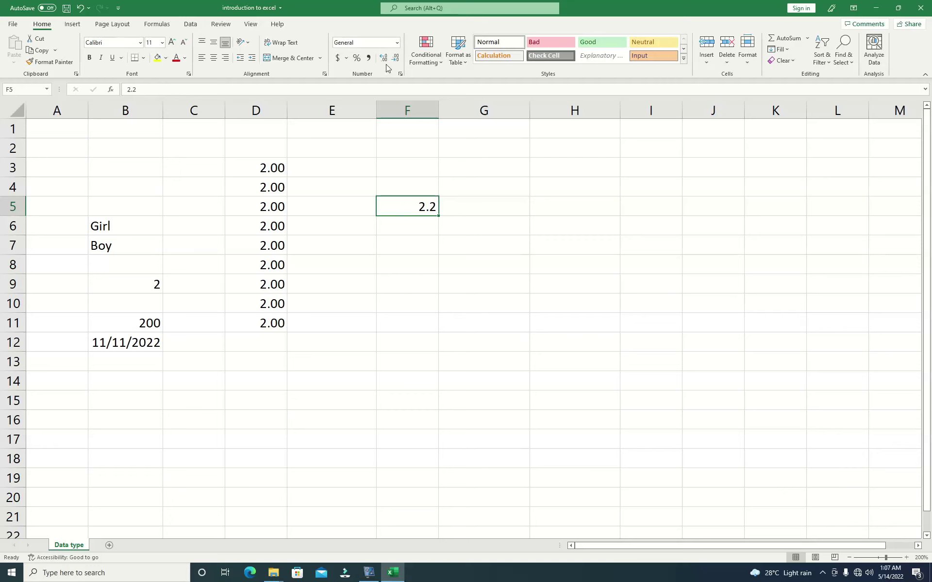
{"action": "left_click", "coordinate": [397, 43]}
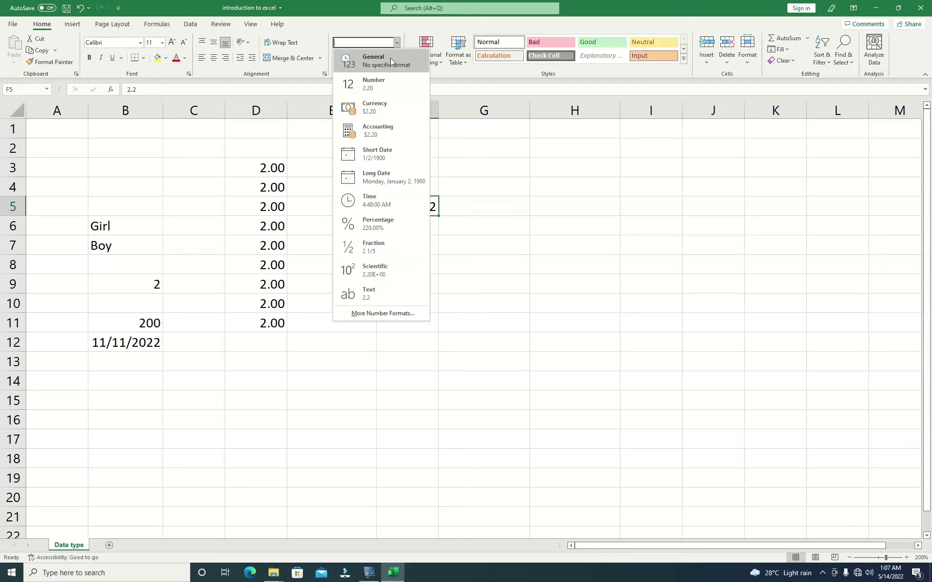
{"action": "left_click", "coordinate": [383, 109]}
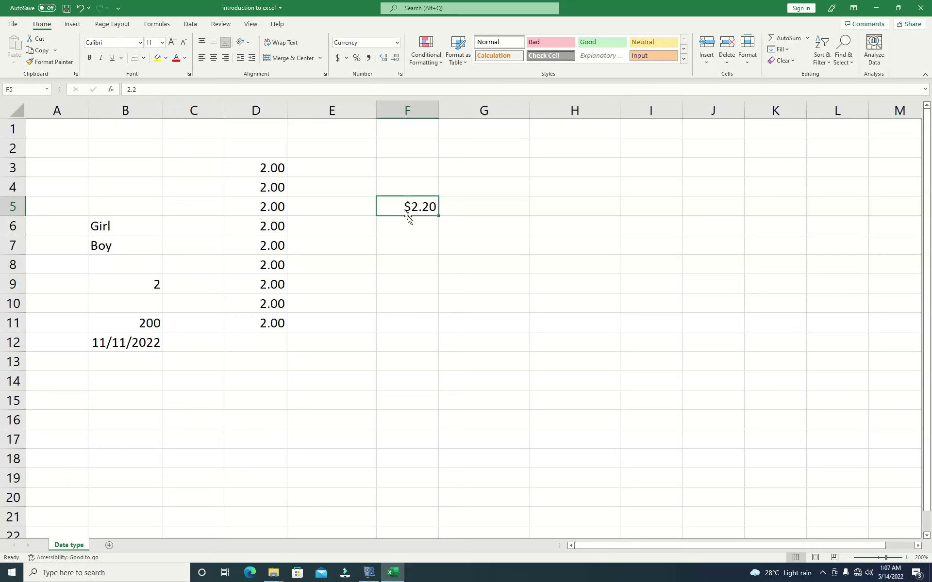
Enter the value 2 in each cell from F6 down to F13.
{"action": "left_click", "coordinate": [427, 222]}
{"action": "type", "text": "2"}
{"action": "left_click", "coordinate": [421, 246]}
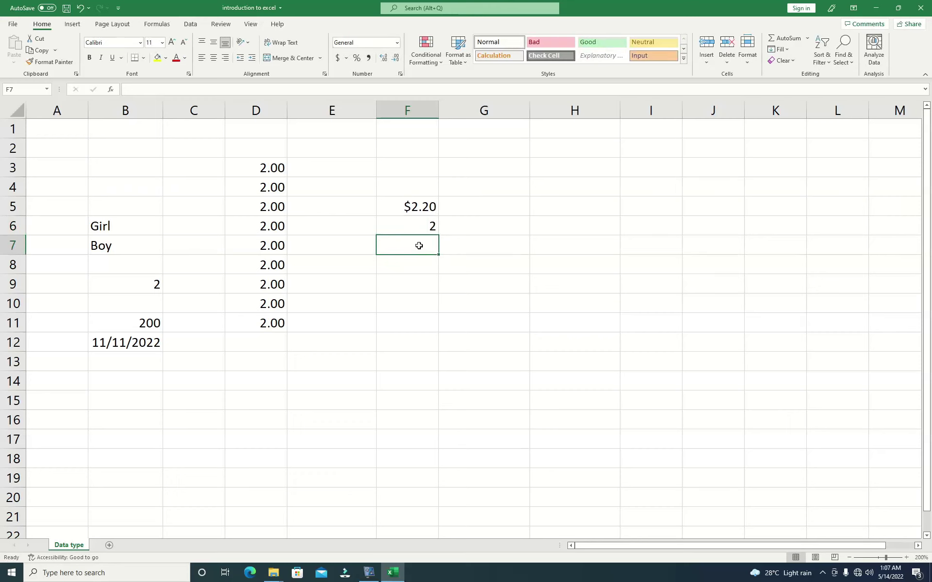
{"action": "key", "text": "Down"}
{"action": "key", "text": "Down"}
{"action": "left_click", "coordinate": [420, 244]}
{"action": "type", "text": "2"}
{"action": "left_click", "coordinate": [416, 257]}
{"action": "type", "text": "2"}
{"action": "key", "text": "Return"}
{"action": "type", "text": "2"}
{"action": "key", "text": "Return"}
{"action": "type", "text": "2"}
{"action": "key", "text": "Return"}
{"action": "type", "text": "2"}
{"action": "key", "text": "Return"}
{"action": "type", "text": "2"}
{"action": "key", "text": "Return"}
{"action": "type", "text": "2"}
{"action": "key", "text": "Return"}
Replace F5's 2.2 with 3.8 so it shows $3.80.
{"action": "left_click", "coordinate": [454, 229]}
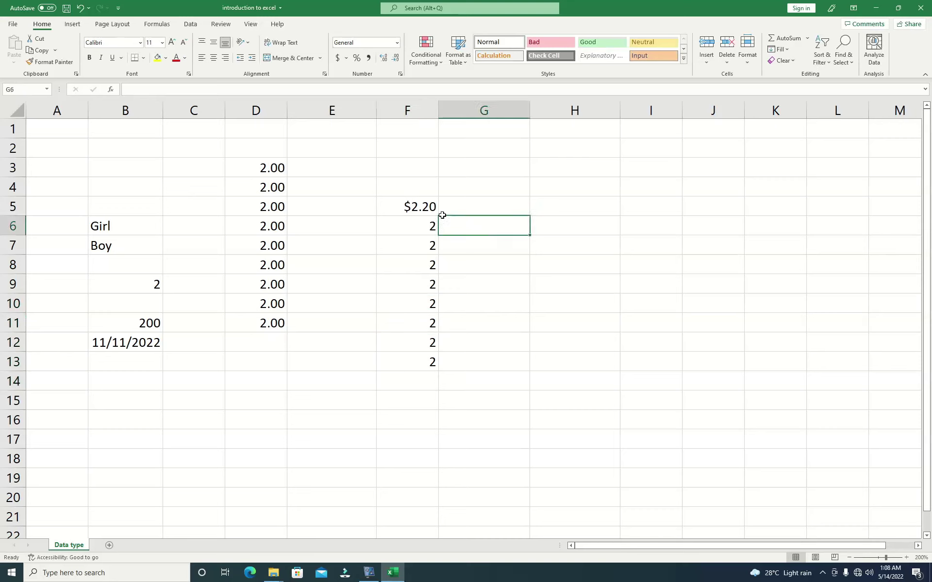
{"action": "left_click", "coordinate": [411, 209]}
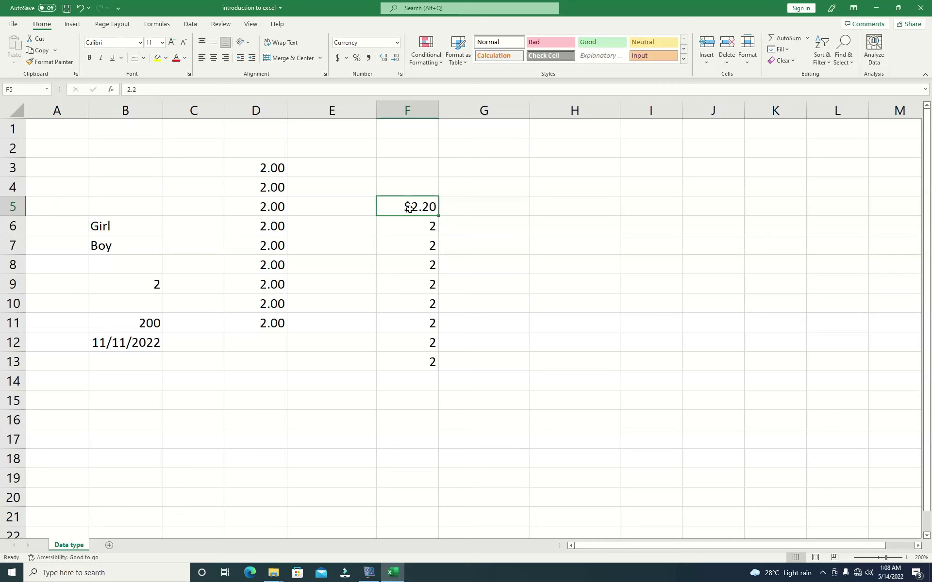
{"action": "type", "text": "3."}
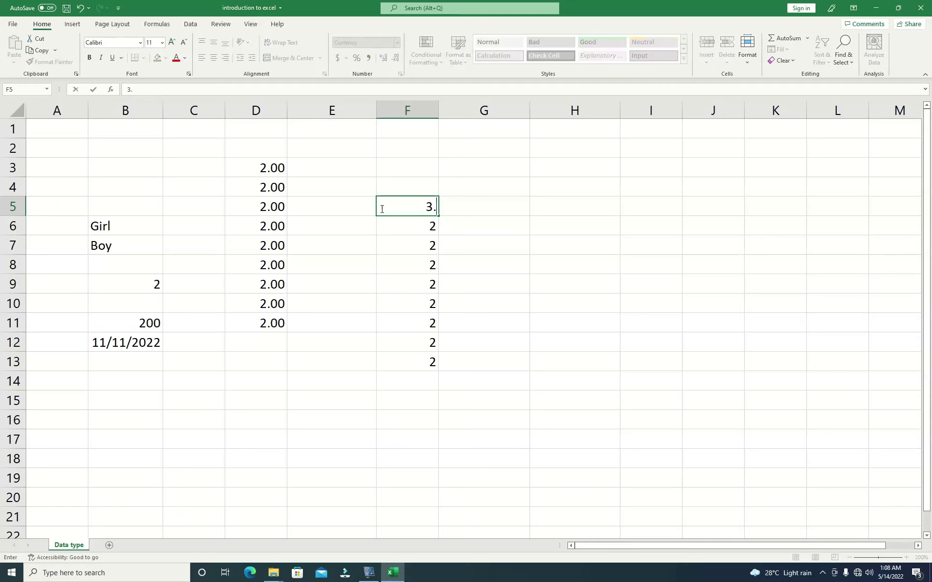
{"action": "type", "text": "8"}
{"action": "left_click", "coordinate": [524, 199]}
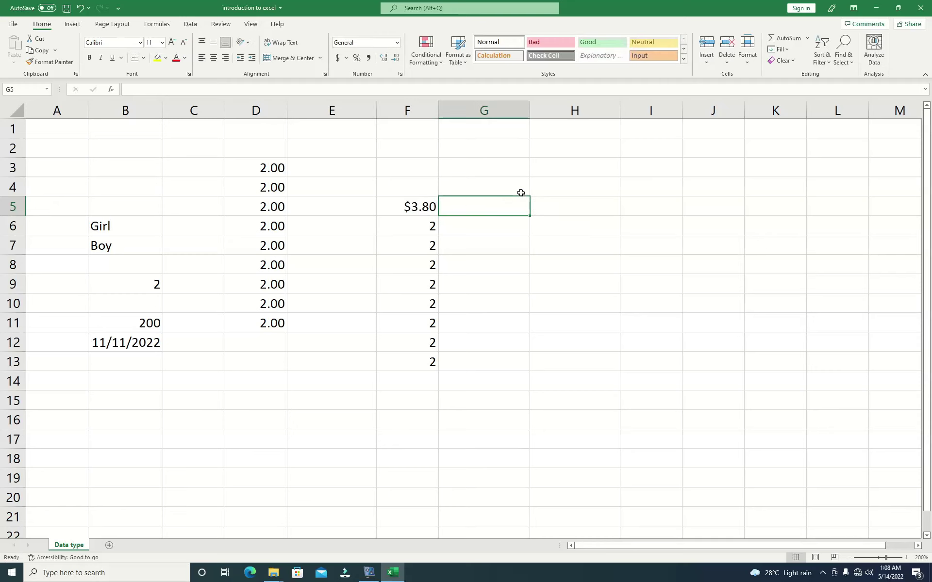
Apply the Currency format to F6:F13 so each 2 displays as $2.00.
{"action": "left_click", "coordinate": [423, 225]}
{"action": "left_click_drag", "start_coordinate": [419, 224], "coordinate": [415, 286]}
{"action": "left_click_drag", "start_coordinate": [415, 230], "coordinate": [410, 361]}
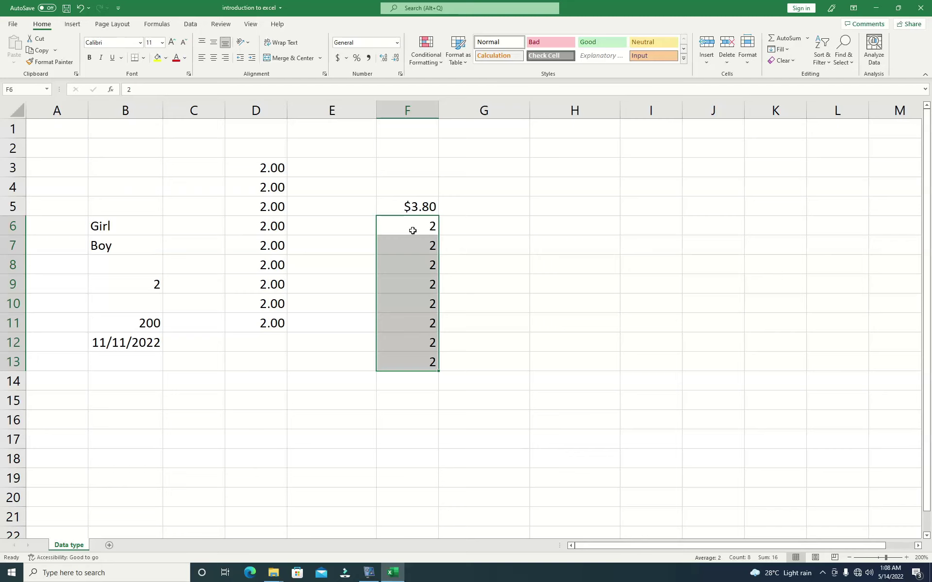
{"action": "key", "text": "ctrl+v"}
{"action": "left_click_drag", "start_coordinate": [415, 227], "coordinate": [425, 362]}
{"action": "left_click", "coordinate": [395, 44]}
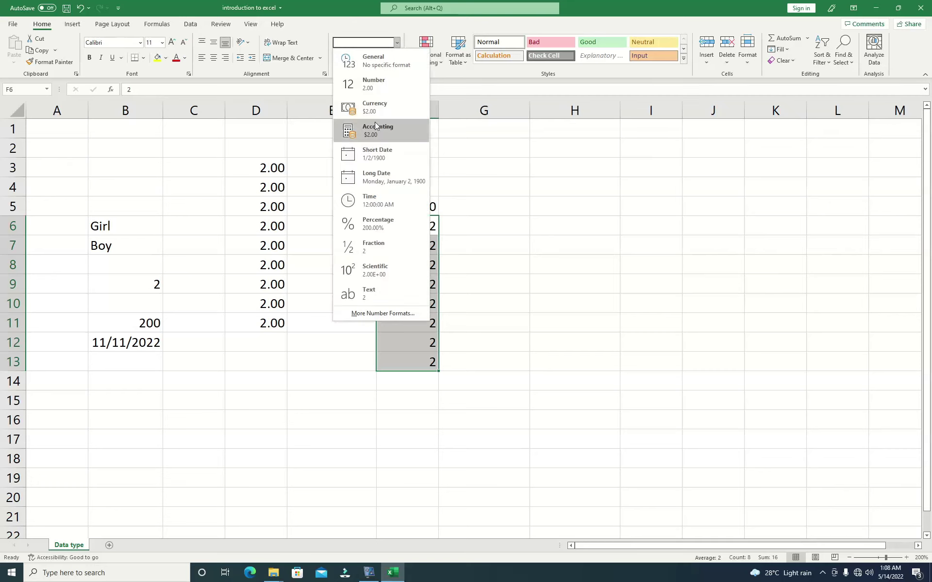
{"action": "left_click", "coordinate": [377, 111]}
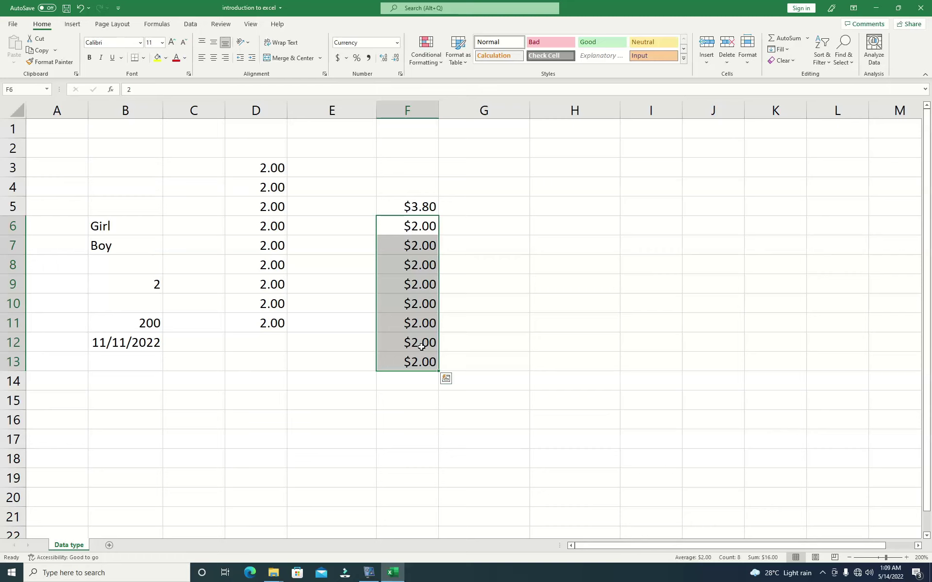
{"action": "left_click_drag", "start_coordinate": [412, 212], "coordinate": [409, 363]}
{"action": "left_click_drag", "start_coordinate": [418, 211], "coordinate": [427, 360]}
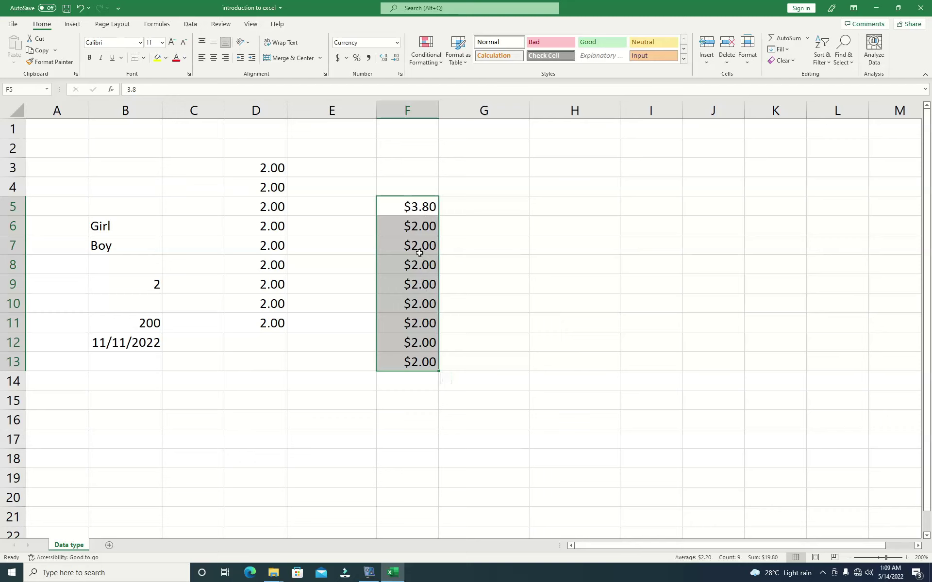
Bring up the right-click menu for the selected range F5:F13.
{"action": "right_click", "coordinate": [404, 224]}
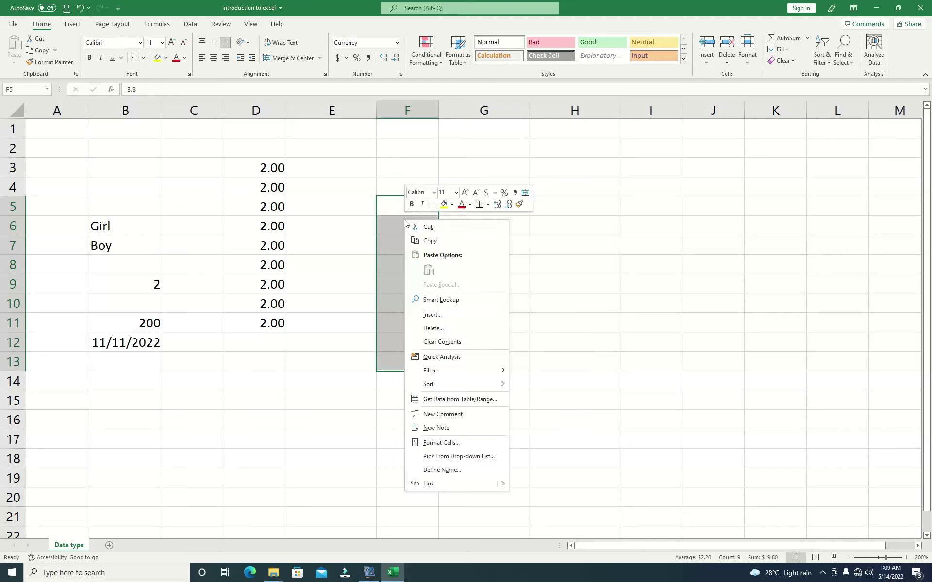
{"action": "key", "text": "Escape"}
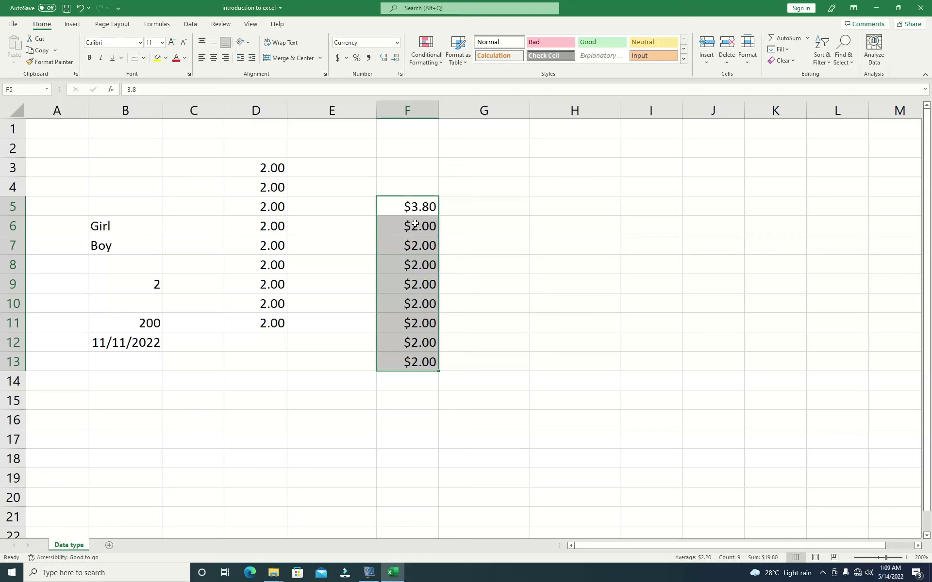
{"action": "right_click", "coordinate": [425, 225]}
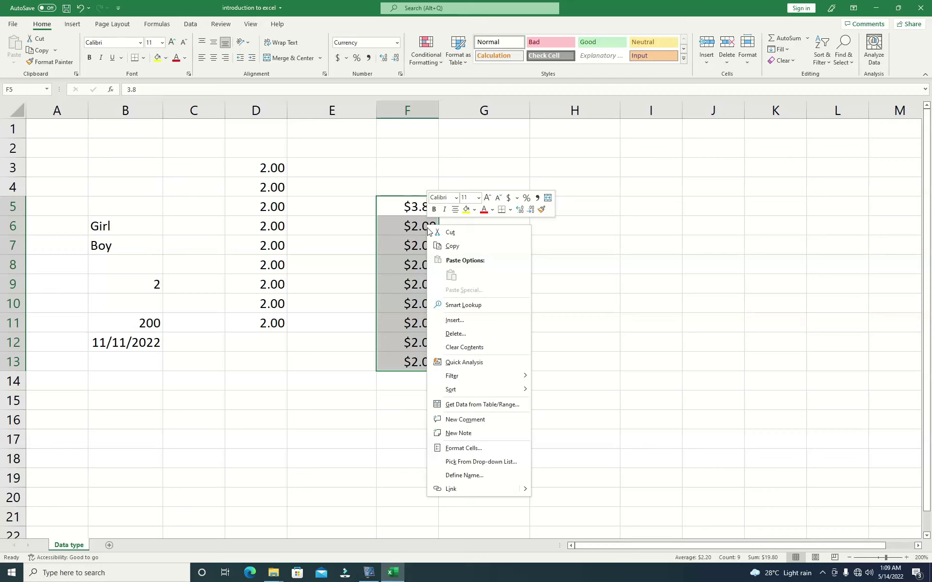
Open the Format Cells Number tab for F5:F13 with Currency selected.
{"action": "left_click", "coordinate": [463, 449]}
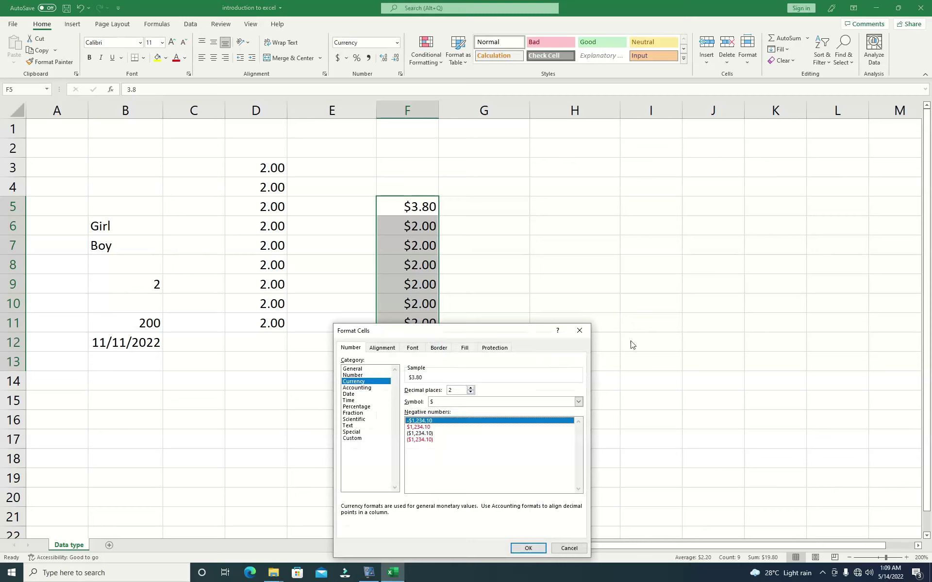
{"action": "left_click", "coordinate": [579, 331]}
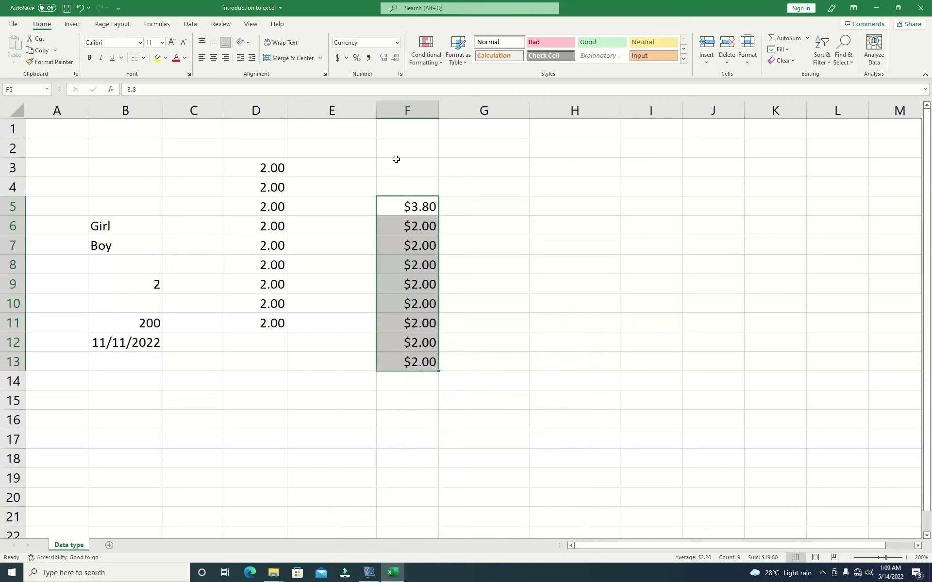
{"action": "left_click", "coordinate": [397, 45]}
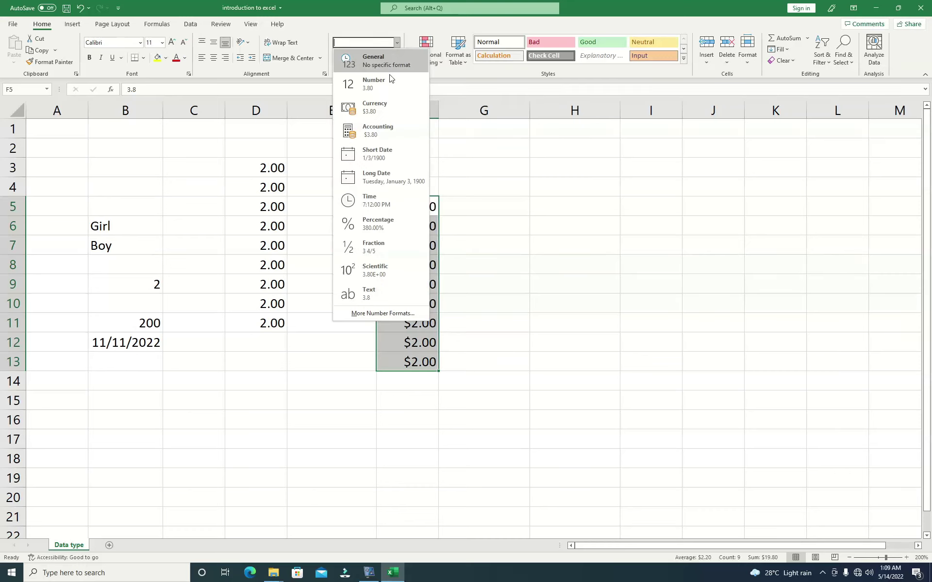
{"action": "left_click", "coordinate": [385, 314]}
{"action": "left_click_drag", "start_coordinate": [381, 202], "coordinate": [591, 206]}
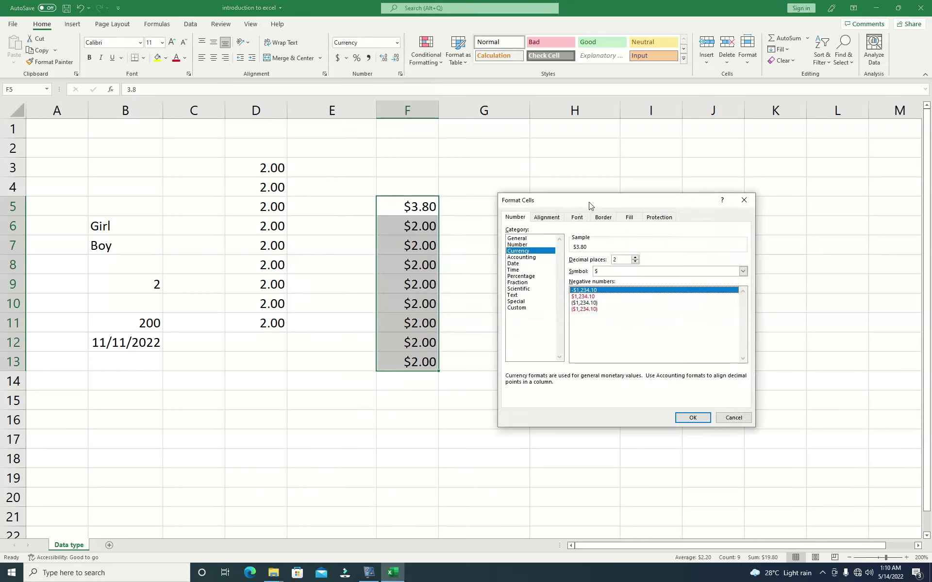
{"action": "left_click", "coordinate": [744, 200]}
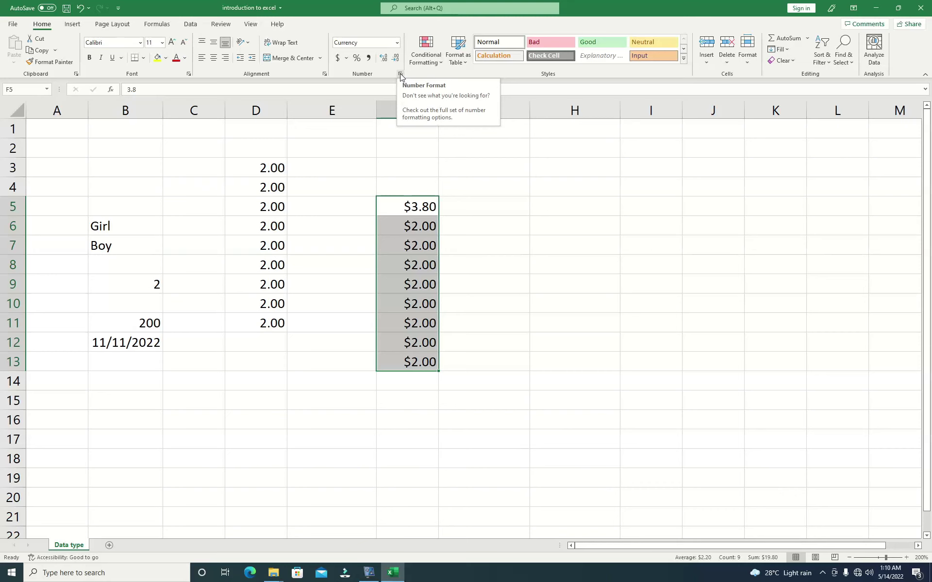
{"action": "left_click", "coordinate": [400, 74]}
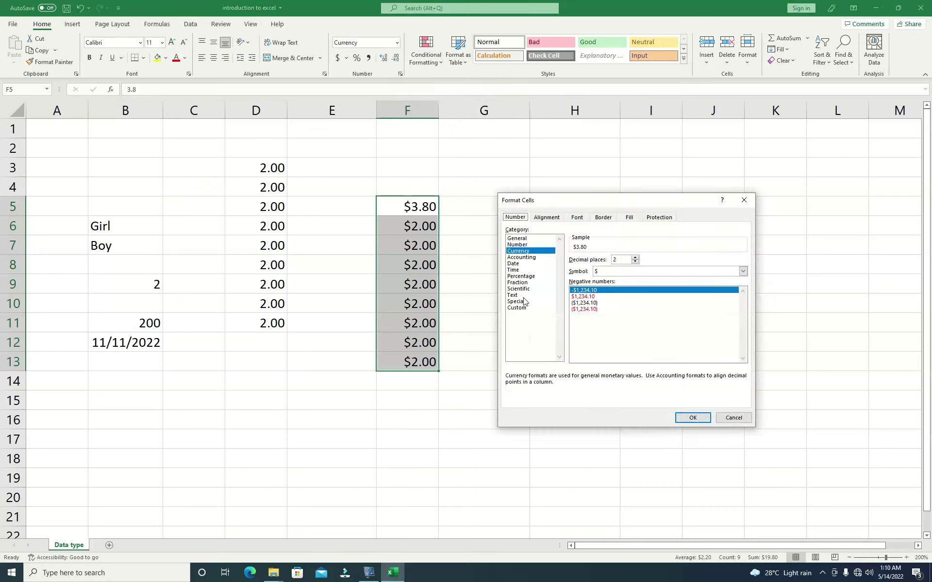
Preview the red negative-number style, then keep the minus-sign style.
{"action": "left_click_drag", "start_coordinate": [565, 203], "coordinate": [528, 206]}
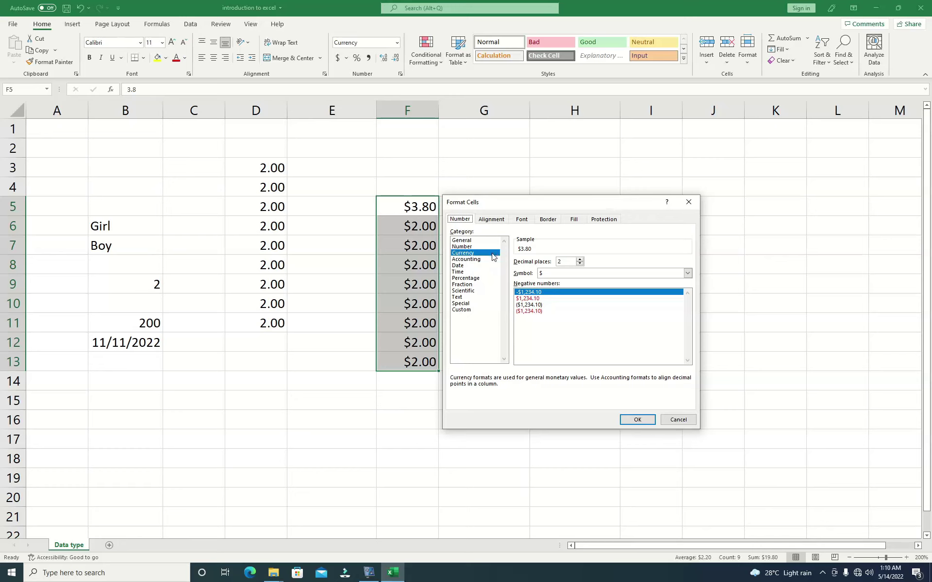
{"action": "left_click_drag", "start_coordinate": [534, 208], "coordinate": [547, 168]}
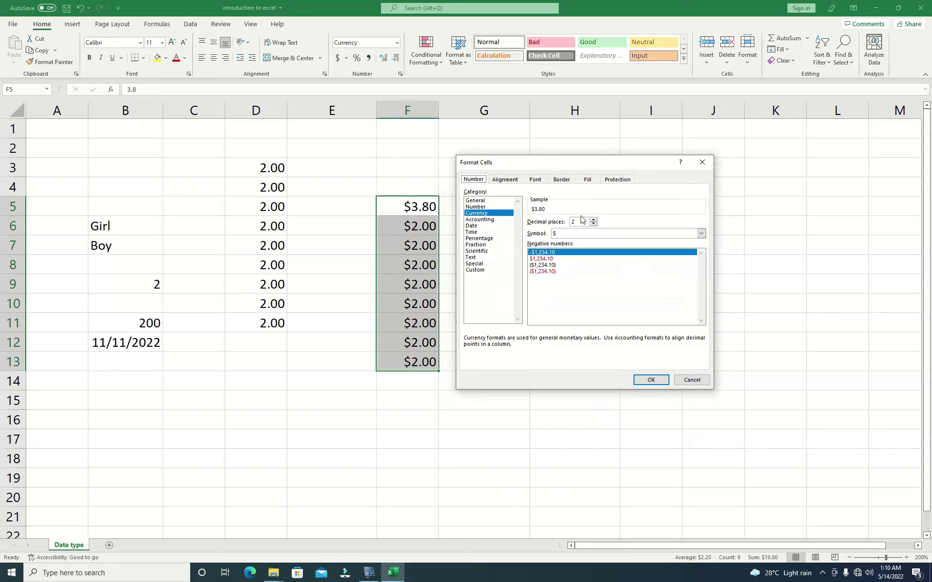
{"action": "left_click", "coordinate": [559, 259]}
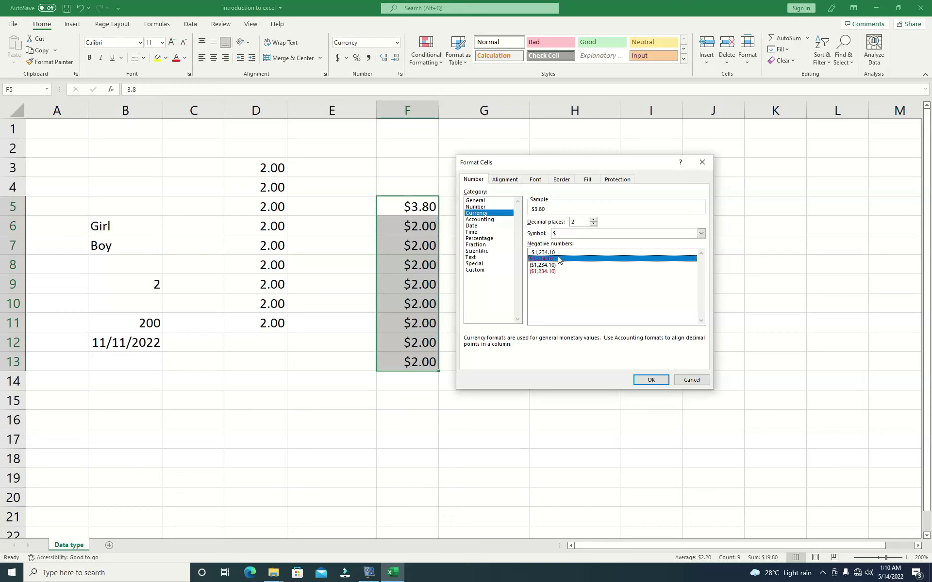
{"action": "left_click", "coordinate": [556, 252]}
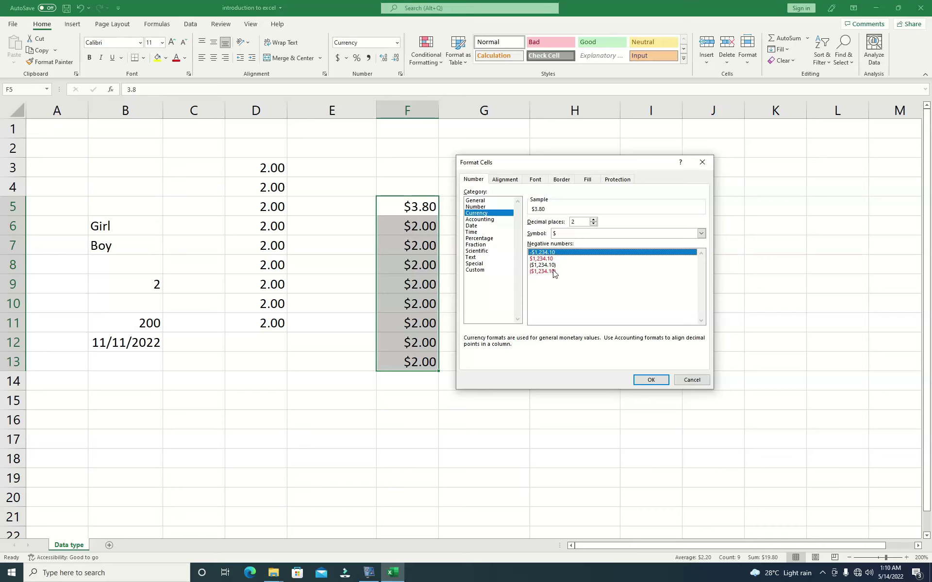
Try 1 decimal place, then settle back on 2 decimal places.
{"action": "left_click", "coordinate": [594, 224]}
{"action": "left_click", "coordinate": [593, 219]}
{"action": "left_click", "coordinate": [593, 220]}
{"action": "left_click", "coordinate": [593, 225]}
{"action": "left_click", "coordinate": [594, 224]}
{"action": "left_click", "coordinate": [594, 220]}
Expand the currency Symbol dropdown list.
{"action": "left_click", "coordinate": [558, 237]}
{"action": "left_click", "coordinate": [572, 239]}
{"action": "left_click", "coordinate": [703, 235]}
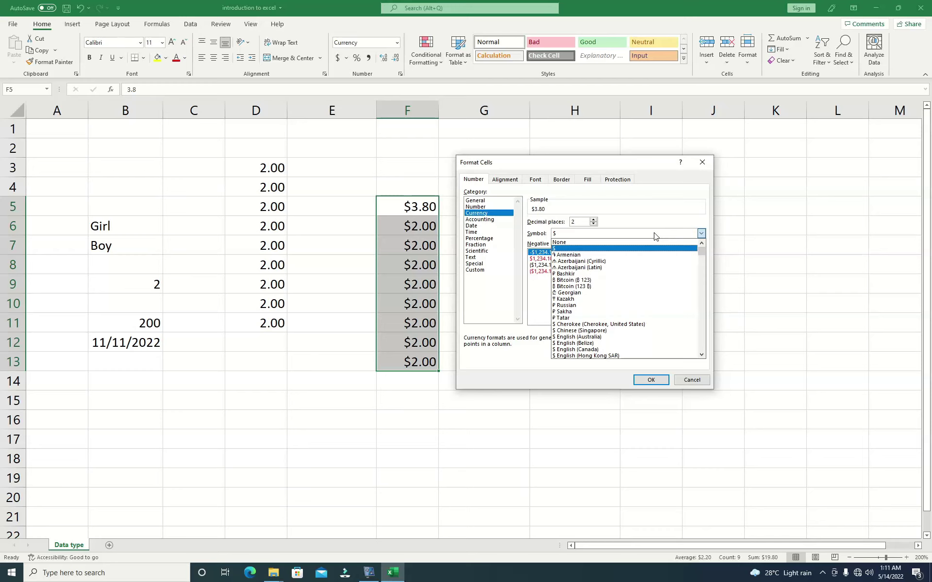
Set the currency symbol to GHC, giving GHC 3.80 and GHC 2.00 values.
{"action": "type", "text": "gh"}
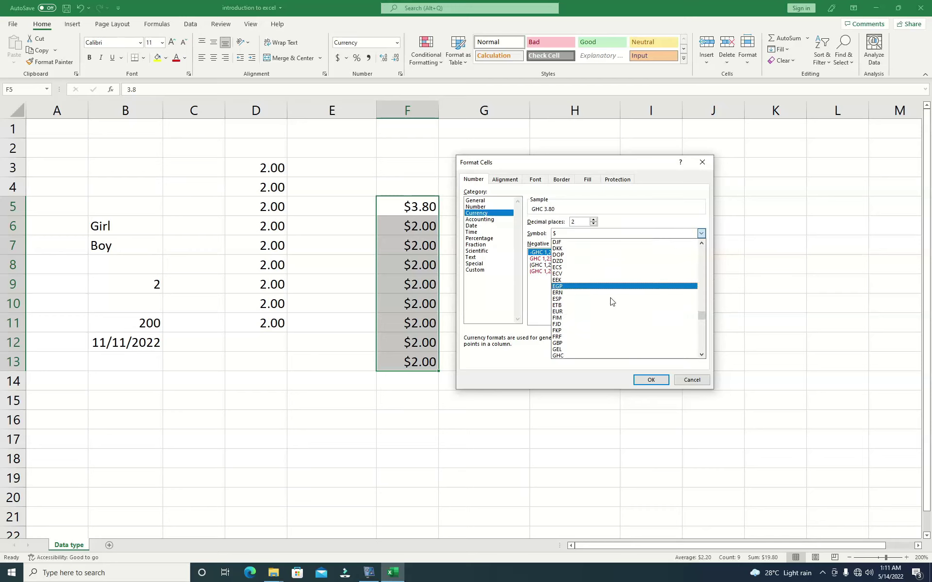
{"action": "left_click", "coordinate": [571, 358]}
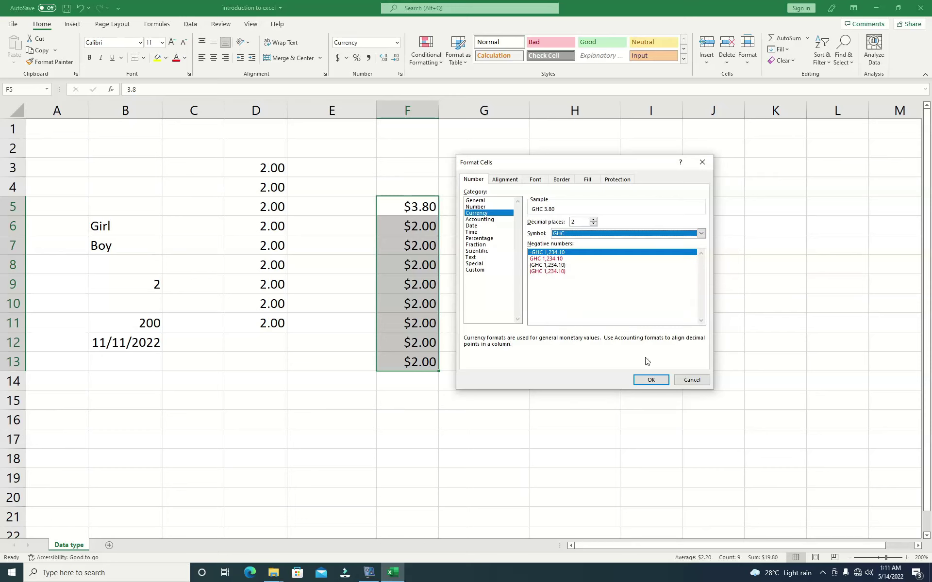
{"action": "left_click", "coordinate": [650, 380]}
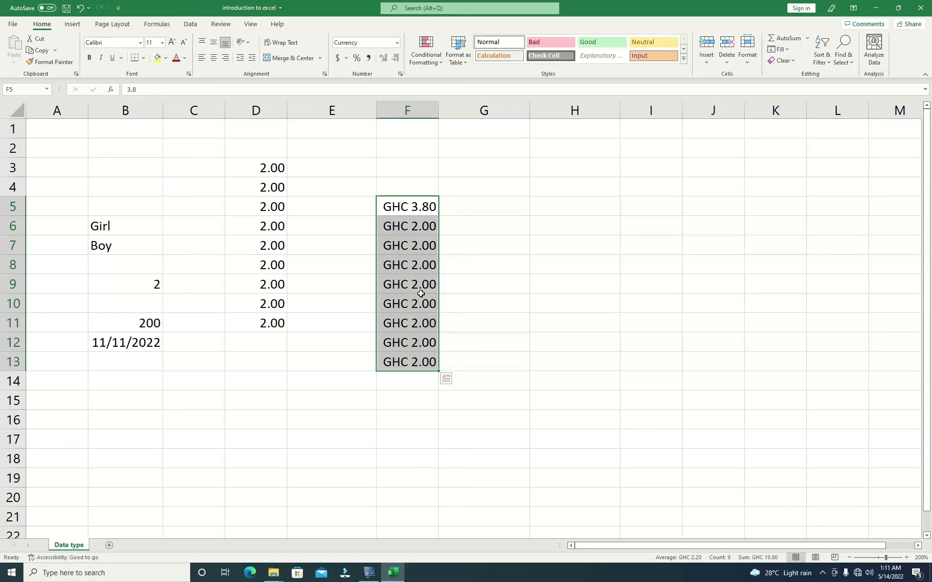
Move the 2.00 values from D3:D11 to G5:G13 and select them.
{"action": "left_click", "coordinate": [150, 339]}
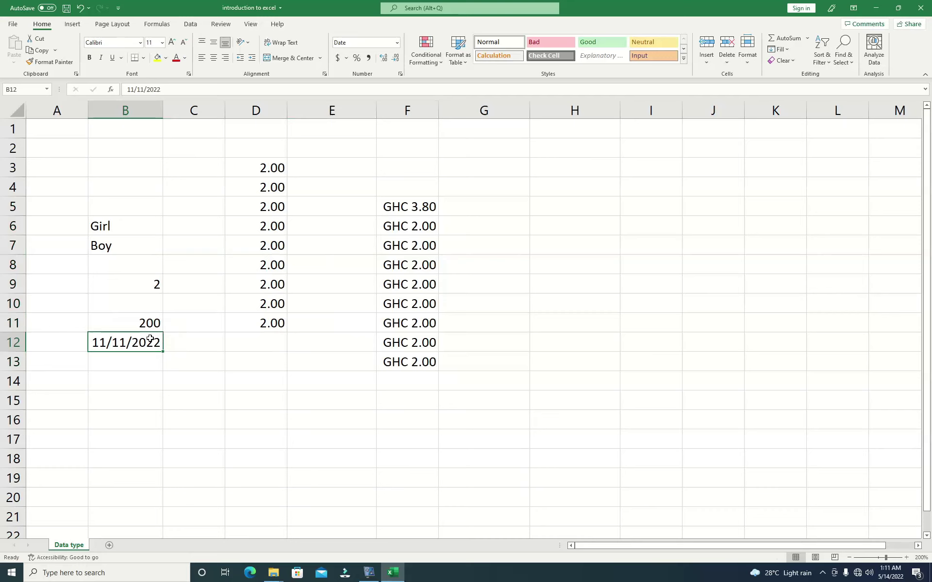
{"action": "left_click", "coordinate": [397, 43]}
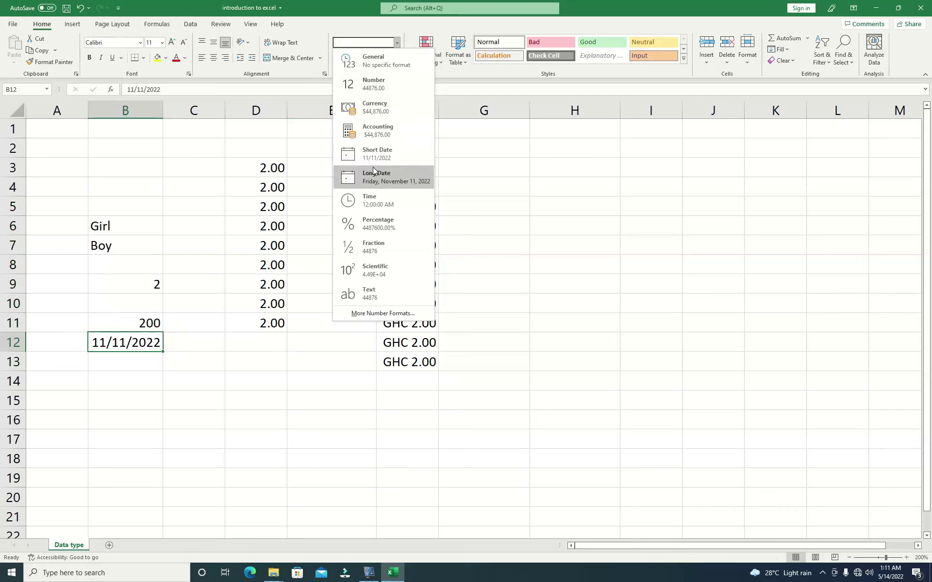
{"action": "left_click", "coordinate": [318, 254]}
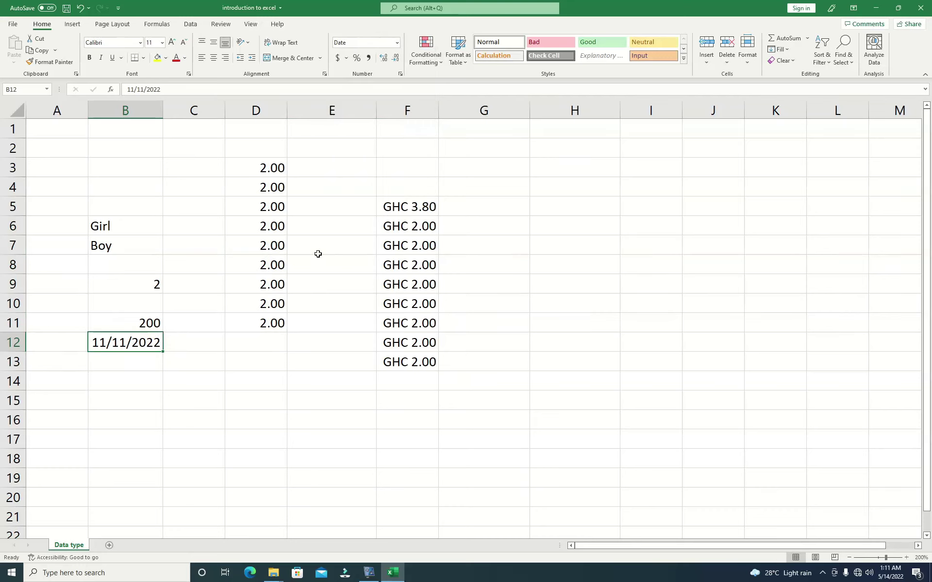
{"action": "left_click_drag", "start_coordinate": [275, 166], "coordinate": [272, 323]}
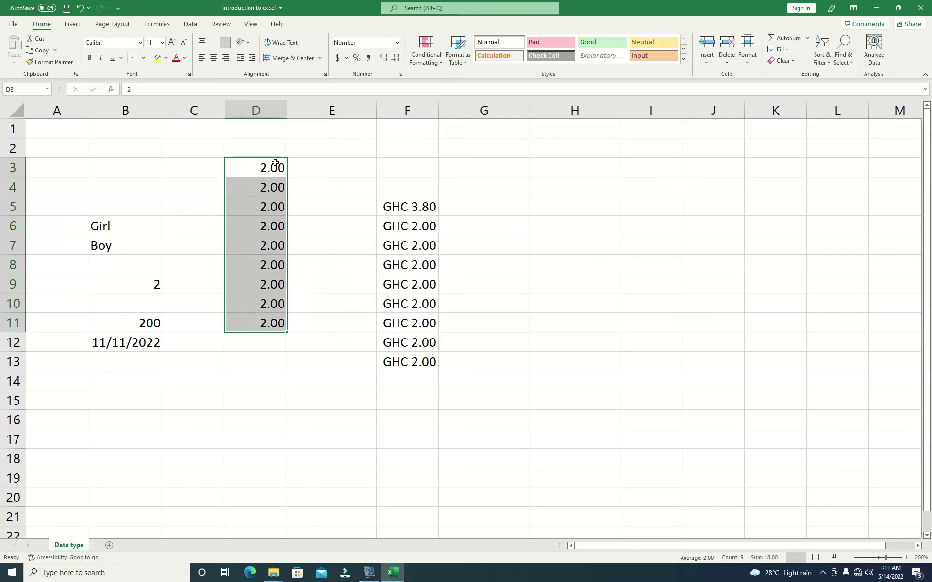
{"action": "left_click_drag", "start_coordinate": [275, 164], "coordinate": [493, 214]}
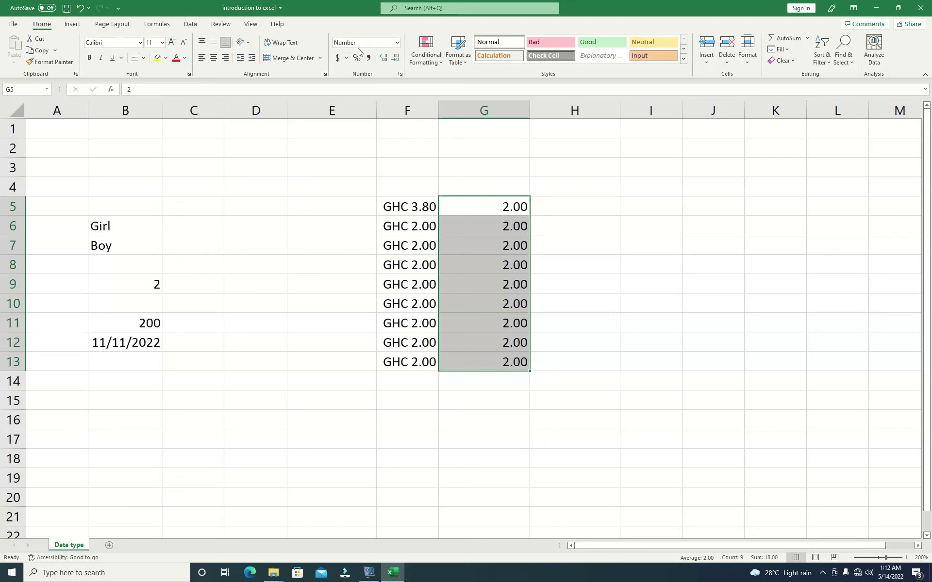
{"action": "left_click_drag", "start_coordinate": [473, 207], "coordinate": [479, 360]}
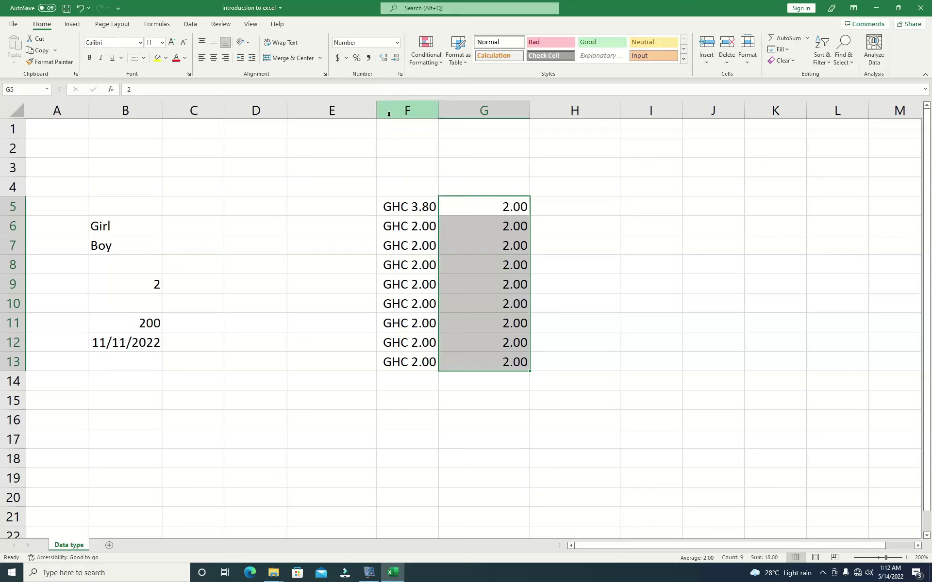
Apply the Accounting format to G5:G13 so each value shows $ 2.00.
{"action": "left_click", "coordinate": [396, 43]}
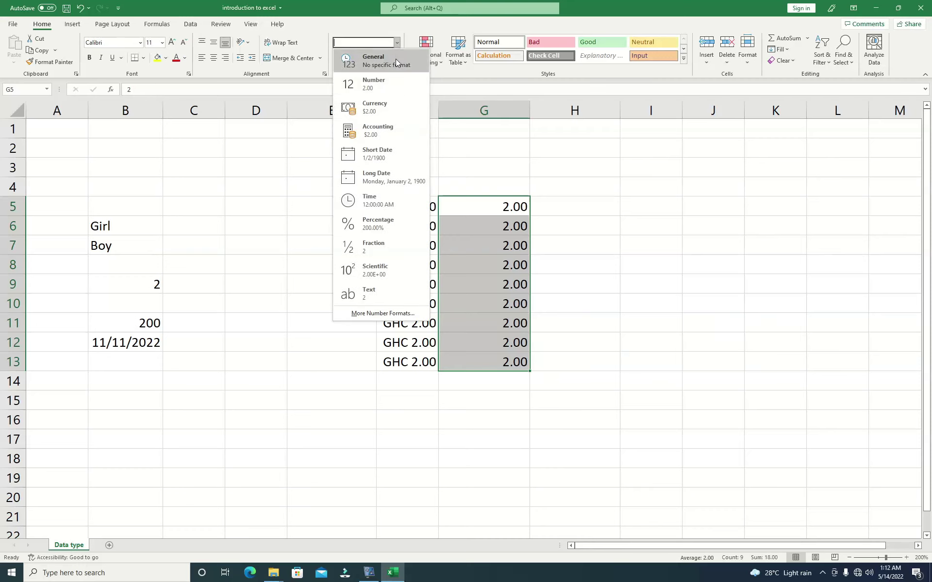
{"action": "left_click", "coordinate": [389, 127]}
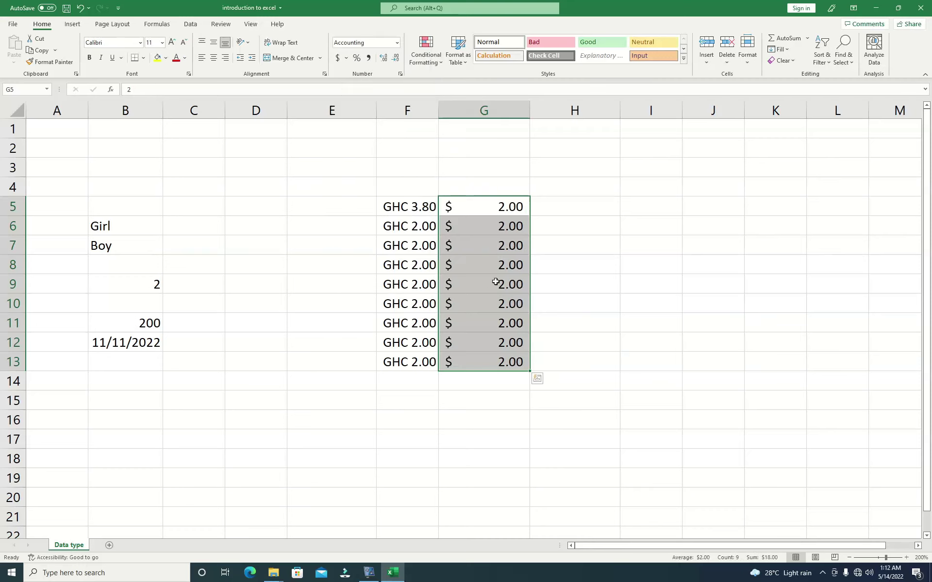
{"action": "left_click", "coordinate": [483, 191]}
{"action": "left_click_drag", "start_coordinate": [418, 209], "coordinate": [424, 363]}
{"action": "left_click_drag", "start_coordinate": [466, 203], "coordinate": [476, 365]}
{"action": "left_click", "coordinate": [394, 210]}
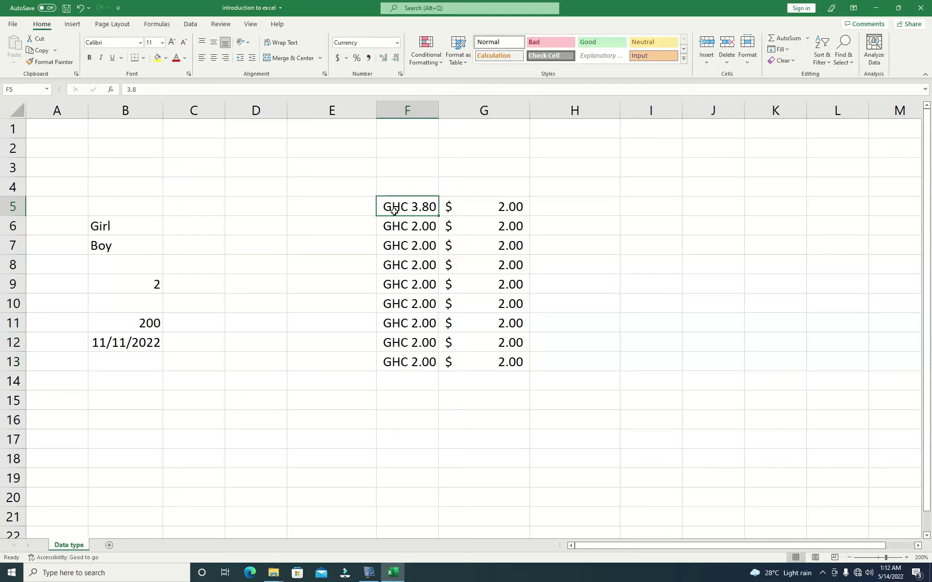
{"action": "left_click", "coordinate": [451, 210]}
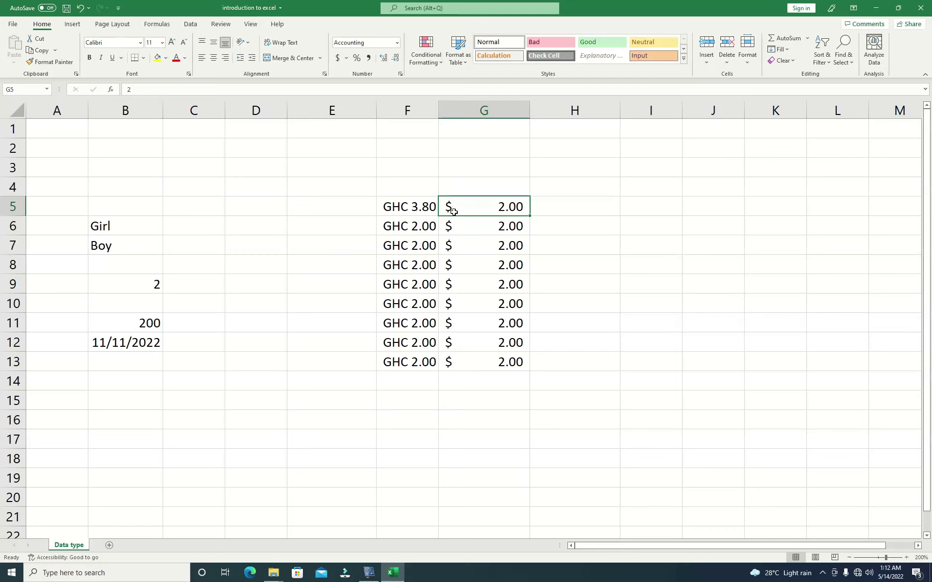
{"action": "left_click_drag", "start_coordinate": [410, 209], "coordinate": [397, 369]}
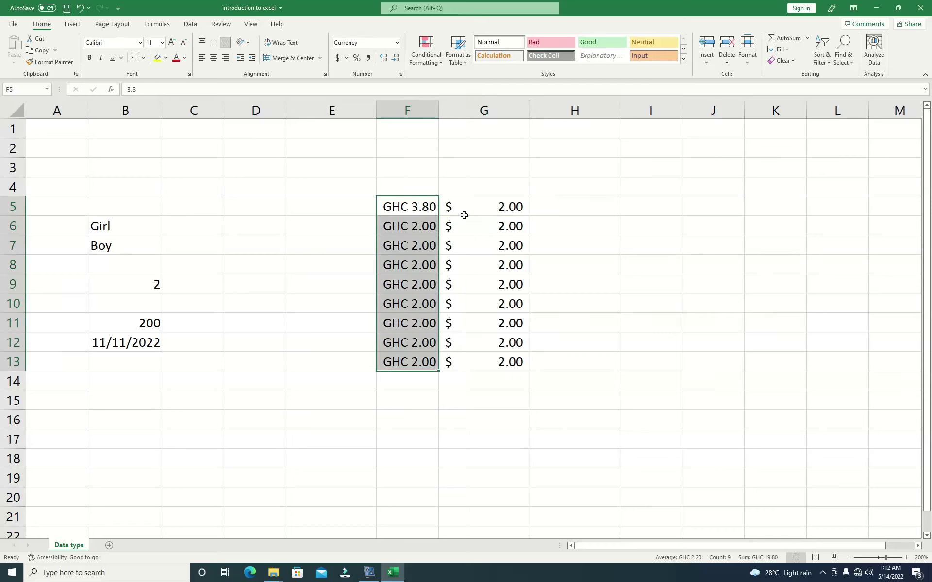
{"action": "left_click_drag", "start_coordinate": [469, 208], "coordinate": [472, 366]}
{"action": "left_click_drag", "start_coordinate": [393, 211], "coordinate": [398, 362]}
{"action": "left_click", "coordinate": [482, 208]}
{"action": "left_click_drag", "start_coordinate": [489, 239], "coordinate": [505, 360]}
{"action": "left_click_drag", "start_coordinate": [391, 207], "coordinate": [407, 380]}
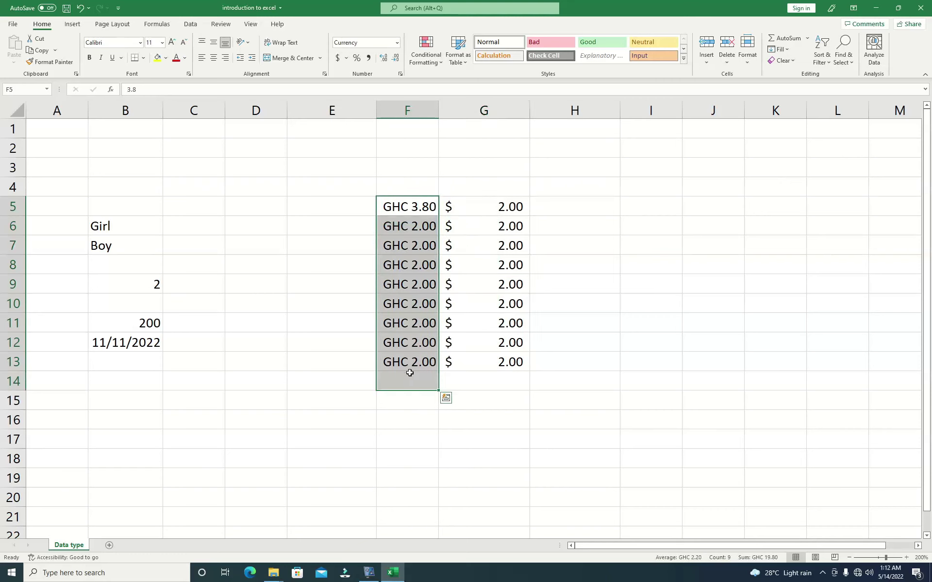
{"action": "left_click", "coordinate": [470, 211]}
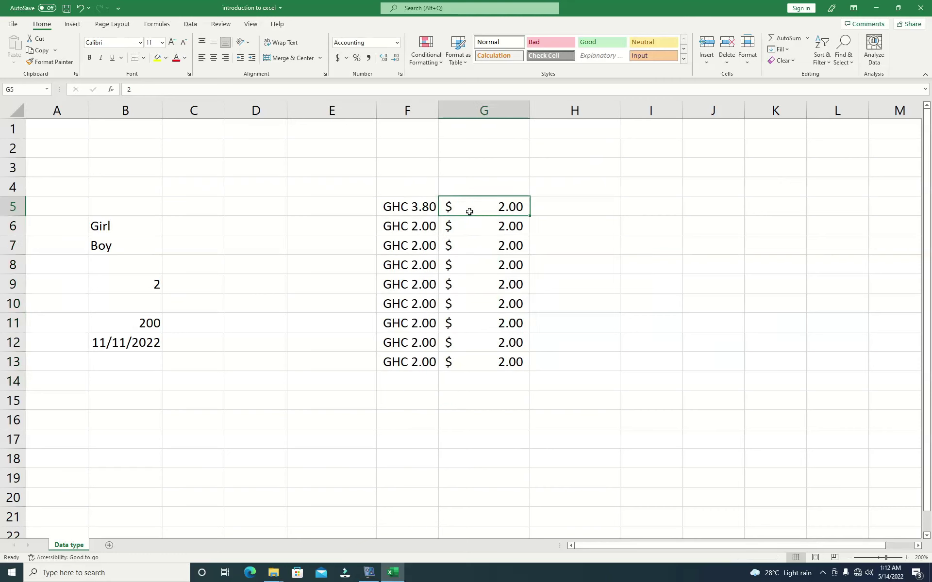
{"action": "left_click_drag", "start_coordinate": [482, 212], "coordinate": [487, 363]}
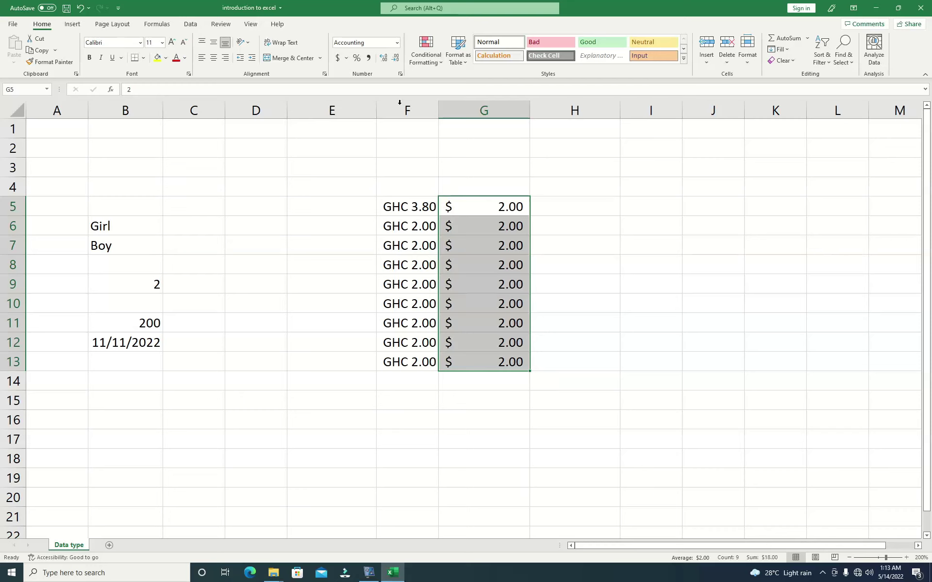
{"action": "left_click", "coordinate": [396, 42]}
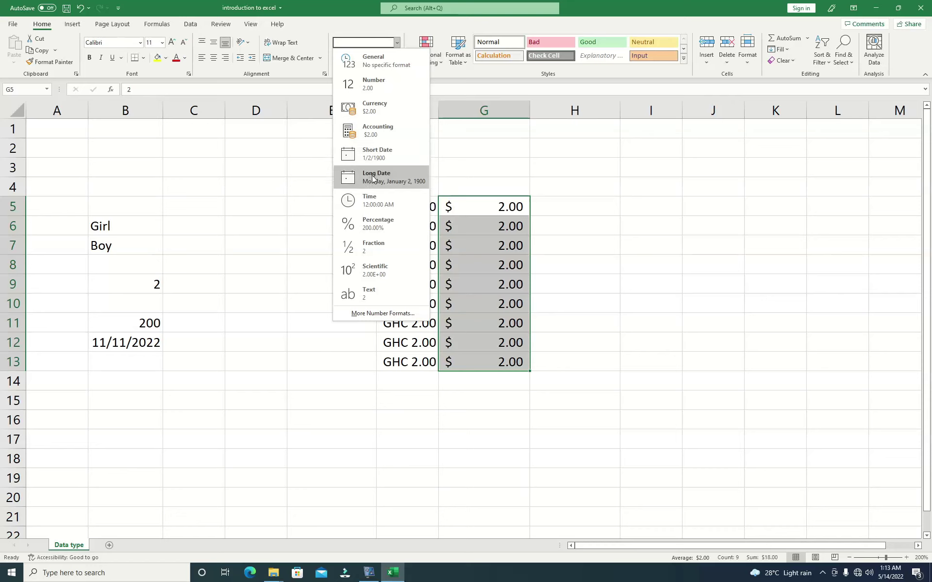
Try Long Date on B12, then apply the 2022-11-11 date style.
{"action": "left_click", "coordinate": [105, 342]}
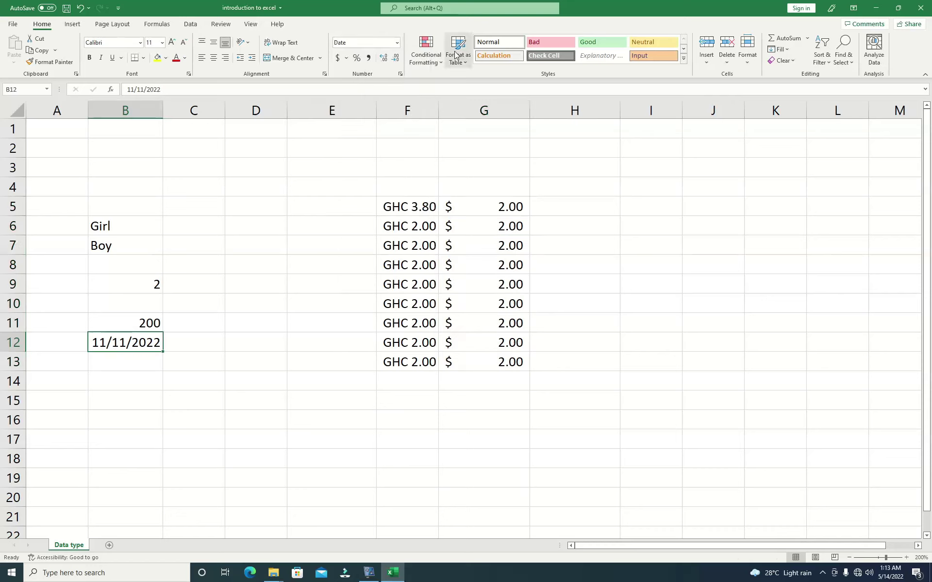
{"action": "left_click", "coordinate": [397, 43]}
{"action": "left_click", "coordinate": [392, 179]}
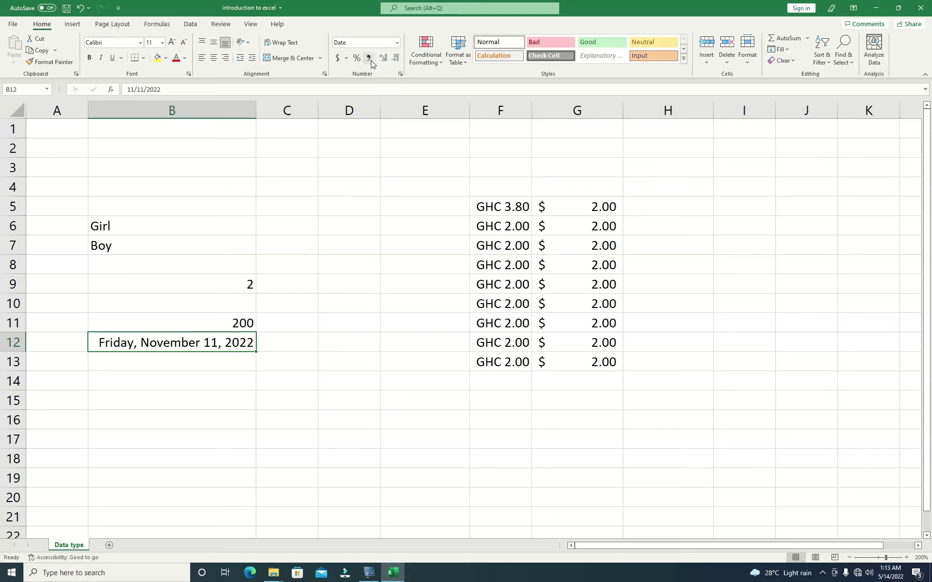
{"action": "right_click", "coordinate": [196, 345]}
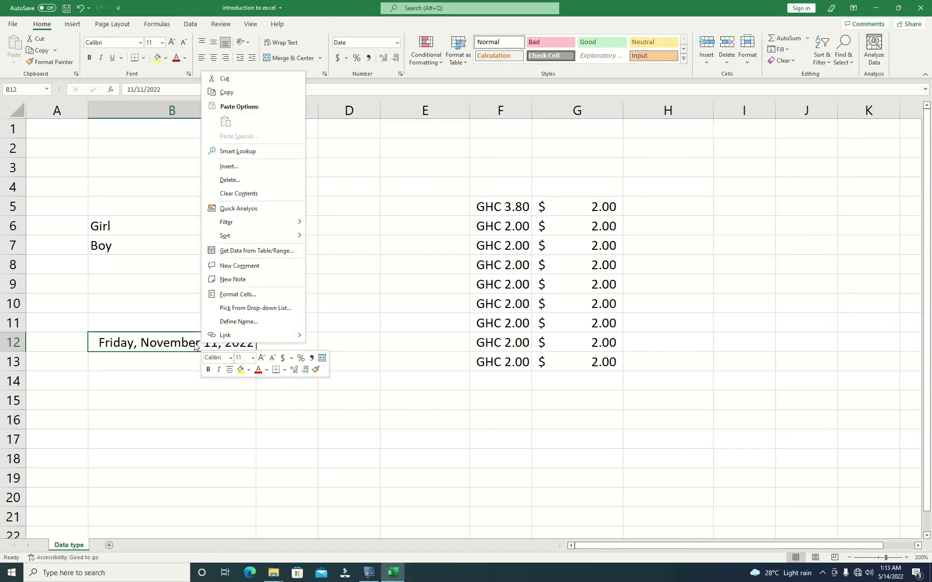
{"action": "left_click", "coordinate": [224, 297]}
{"action": "left_click_drag", "start_coordinate": [201, 179], "coordinate": [395, 157]}
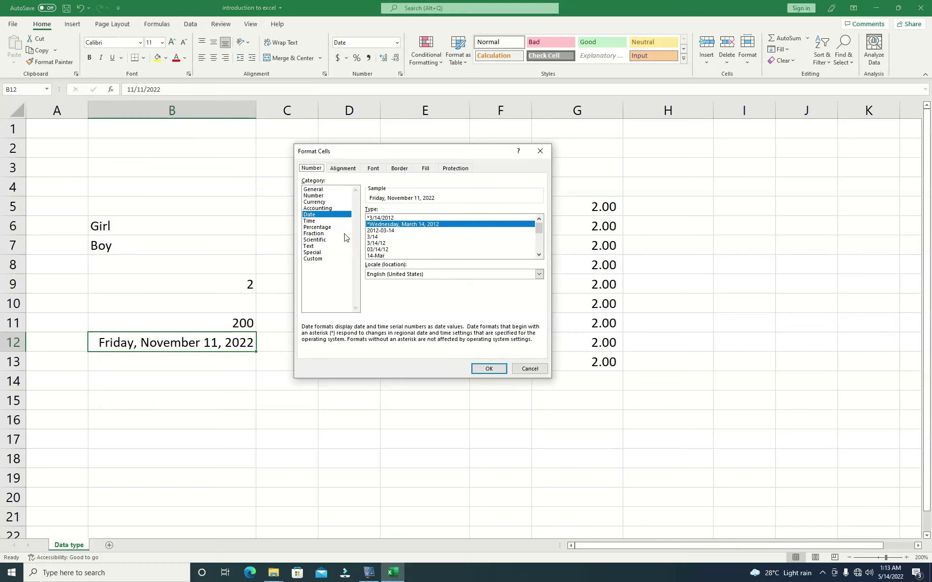
{"action": "left_click", "coordinate": [313, 216]}
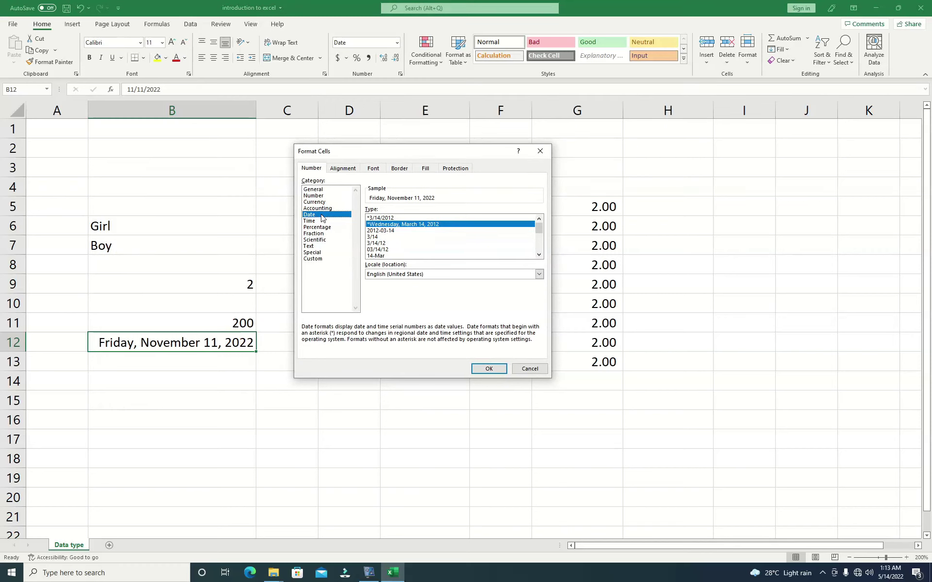
{"action": "left_click", "coordinate": [386, 220]}
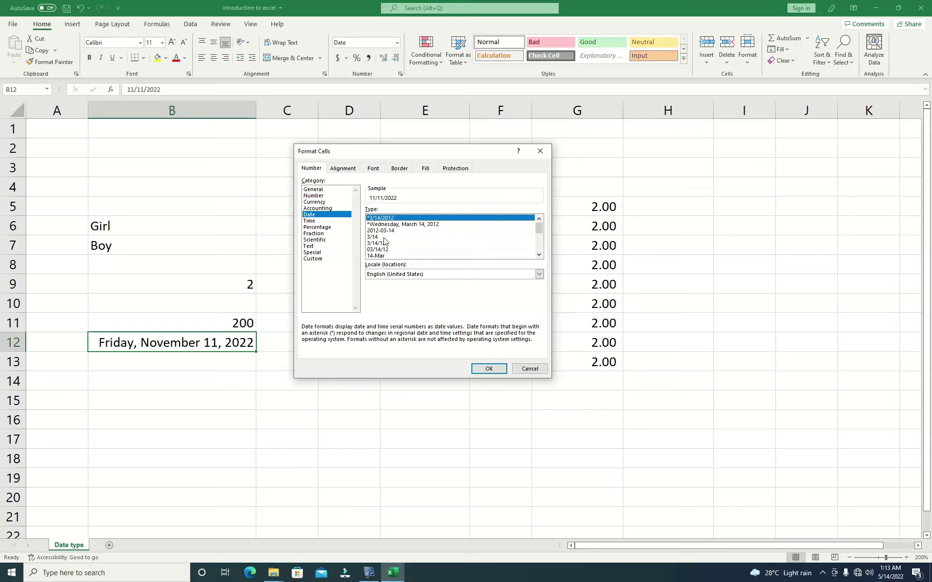
{"action": "left_click", "coordinate": [385, 231]}
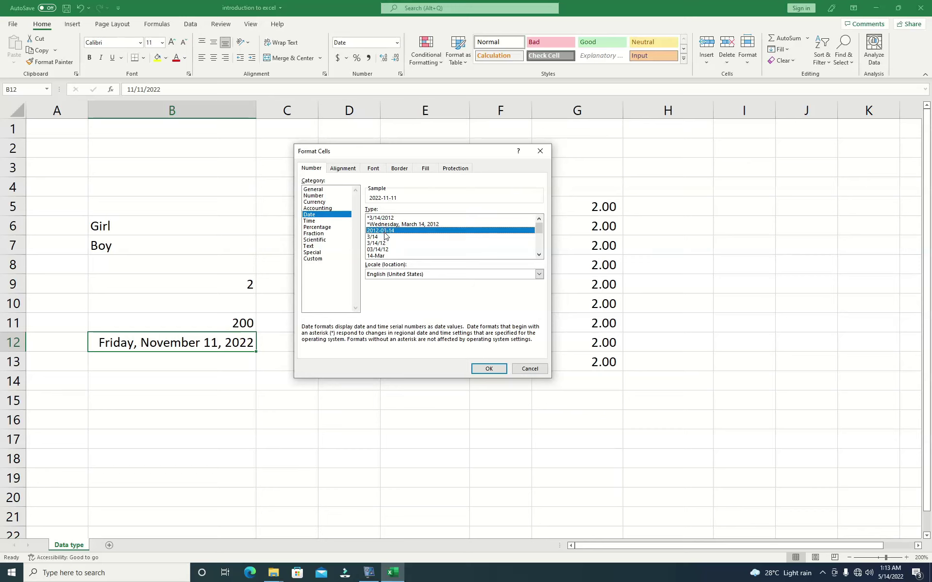
{"action": "left_click", "coordinate": [479, 369]}
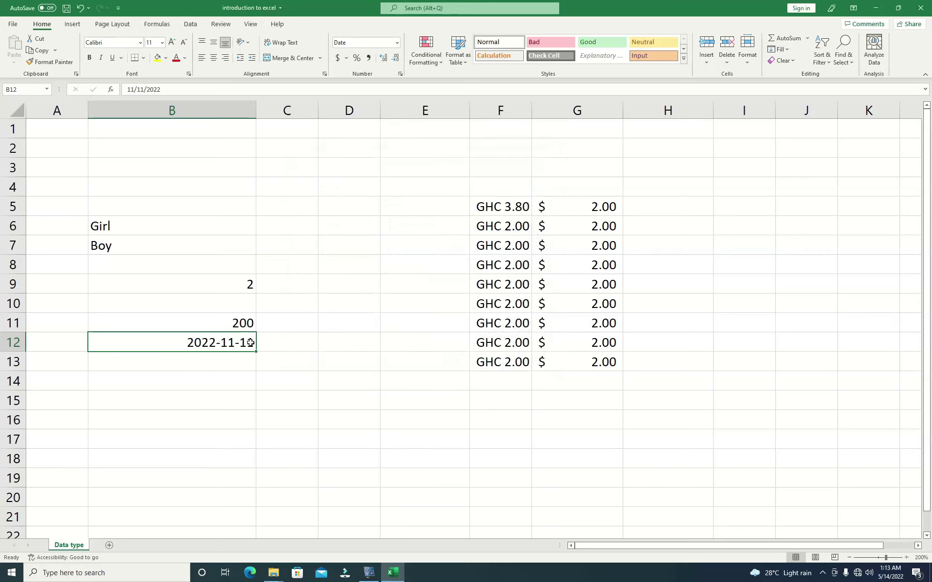
Reformat B12 with the 14-Mar-2012 style so it reads 11-Nov-2022.
{"action": "right_click", "coordinate": [228, 343]}
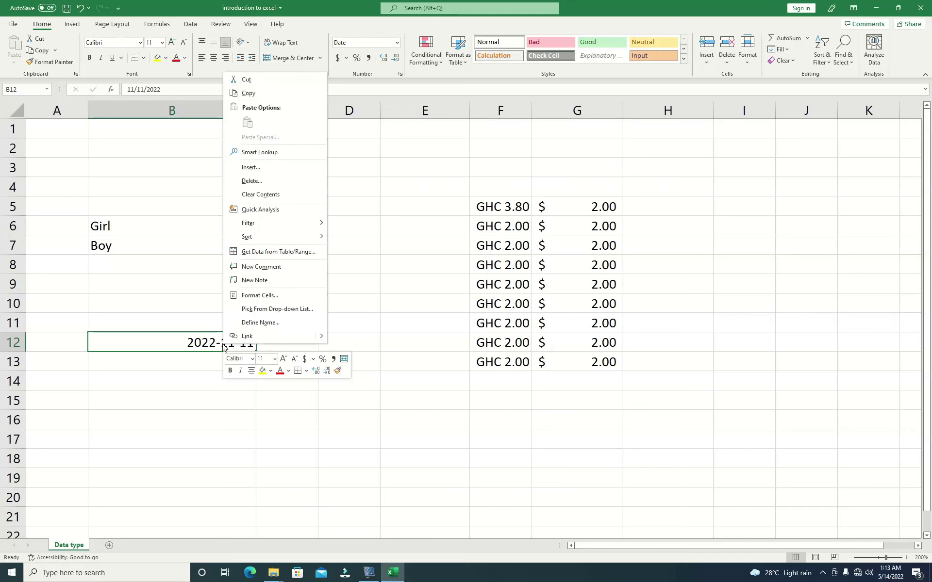
{"action": "left_click", "coordinate": [245, 295]}
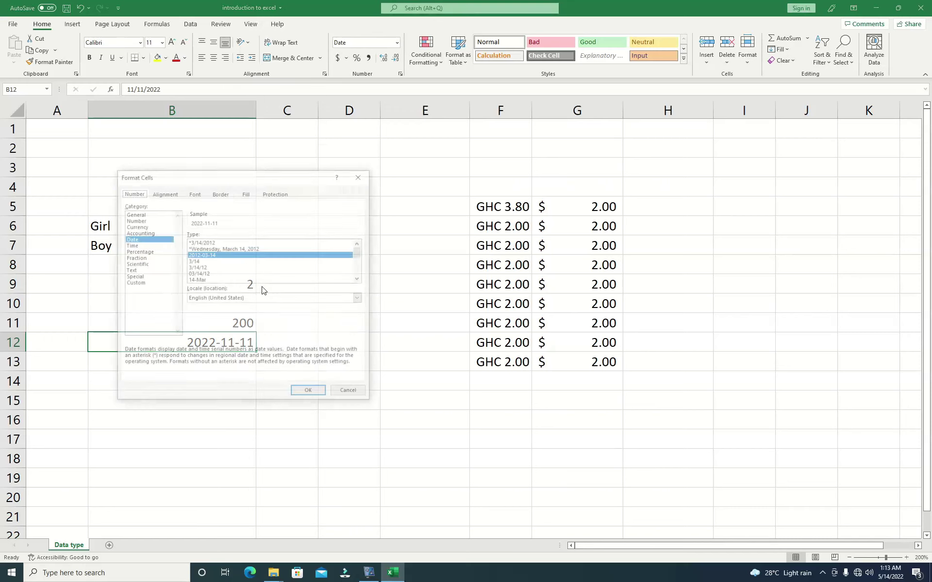
{"action": "scroll", "coordinate": [257, 274], "scroll_direction": "down", "scroll_amount": 2}
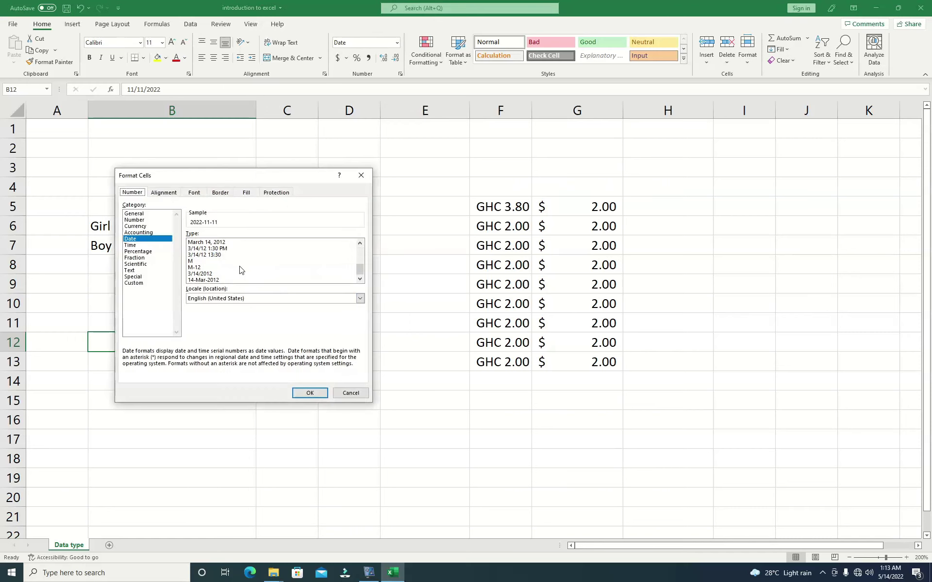
{"action": "left_click", "coordinate": [206, 280]}
{"action": "left_click", "coordinate": [311, 392]}
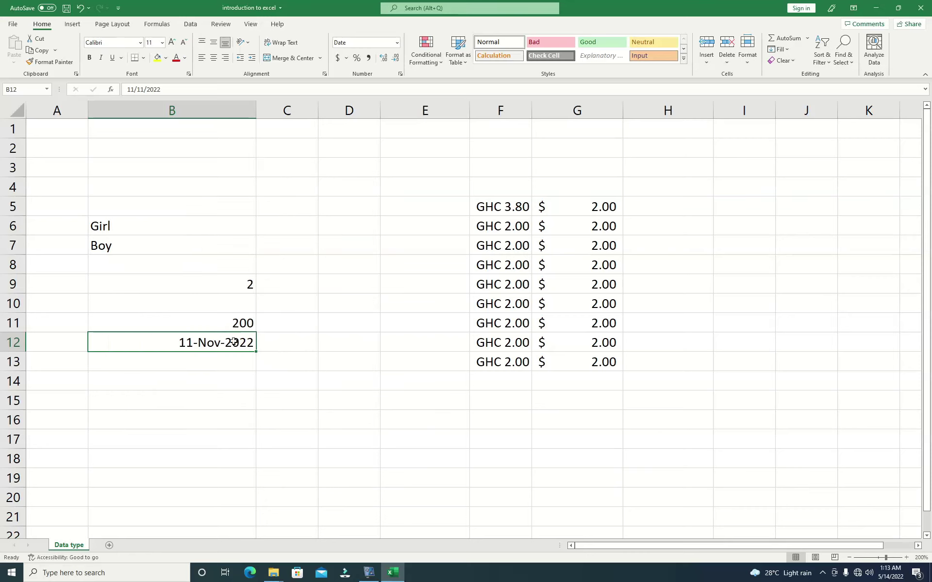
{"action": "left_click_drag", "start_coordinate": [257, 351], "coordinate": [236, 402]}
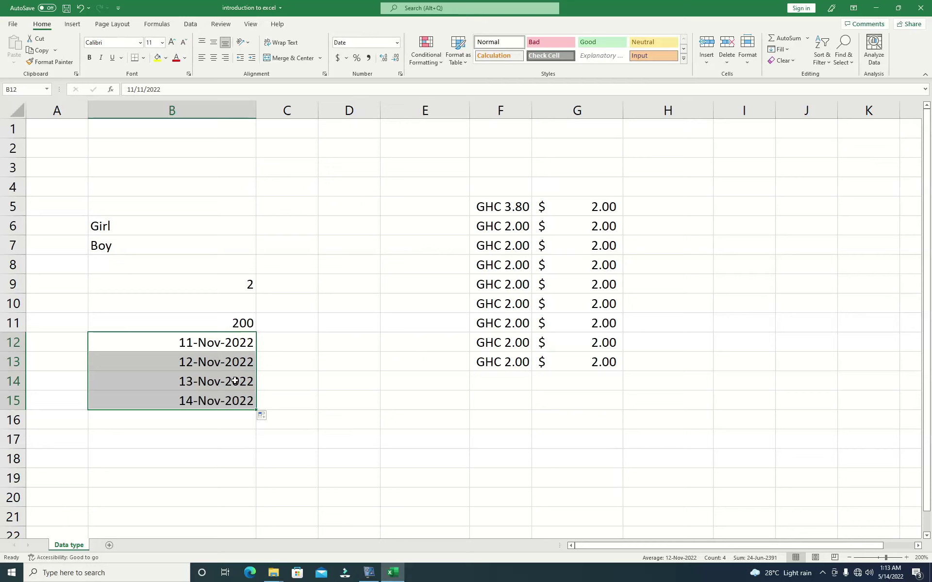
{"action": "key", "text": "ctrl+z"}
{"action": "key", "text": "ctrl+c"}
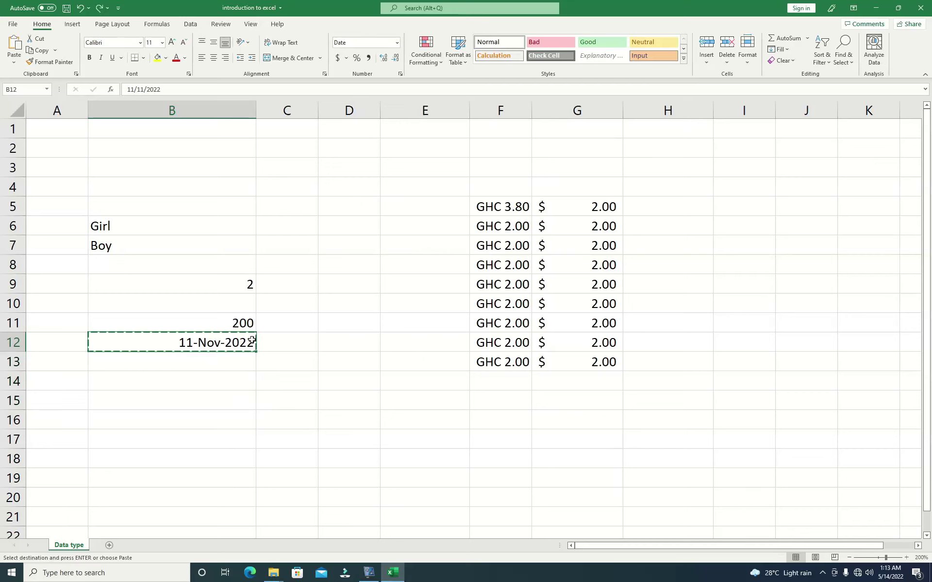
{"action": "left_click", "coordinate": [245, 381]}
{"action": "left_click", "coordinate": [258, 345]}
{"action": "left_click", "coordinate": [262, 392]}
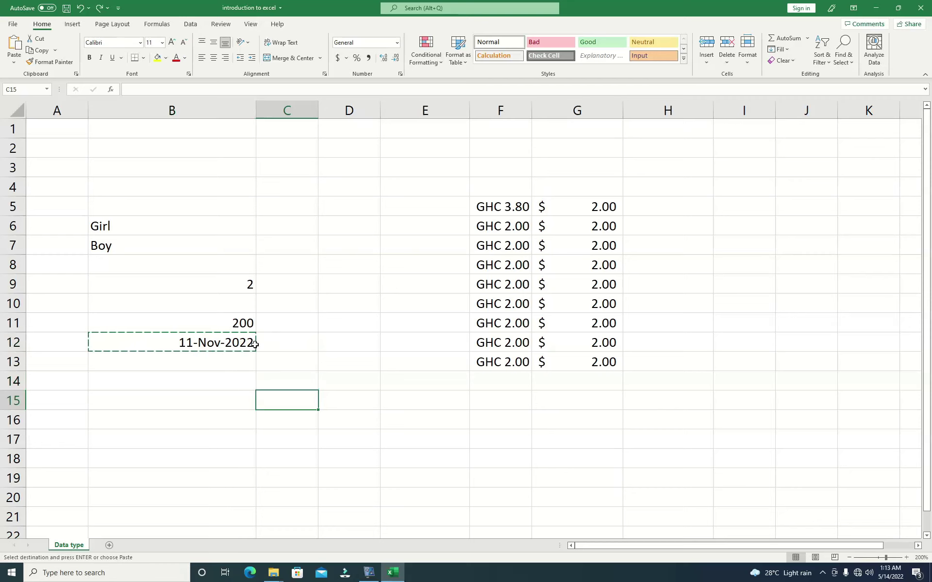
{"action": "left_click", "coordinate": [303, 195]}
{"action": "left_click", "coordinate": [376, 245]}
{"action": "left_click_drag", "start_coordinate": [426, 197], "coordinate": [667, 385]}
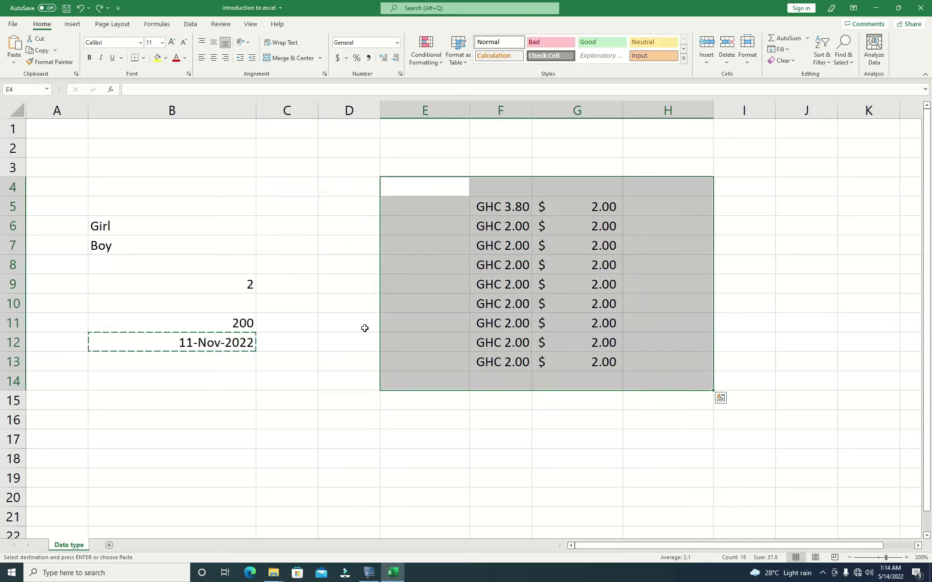
{"action": "left_click", "coordinate": [255, 337]}
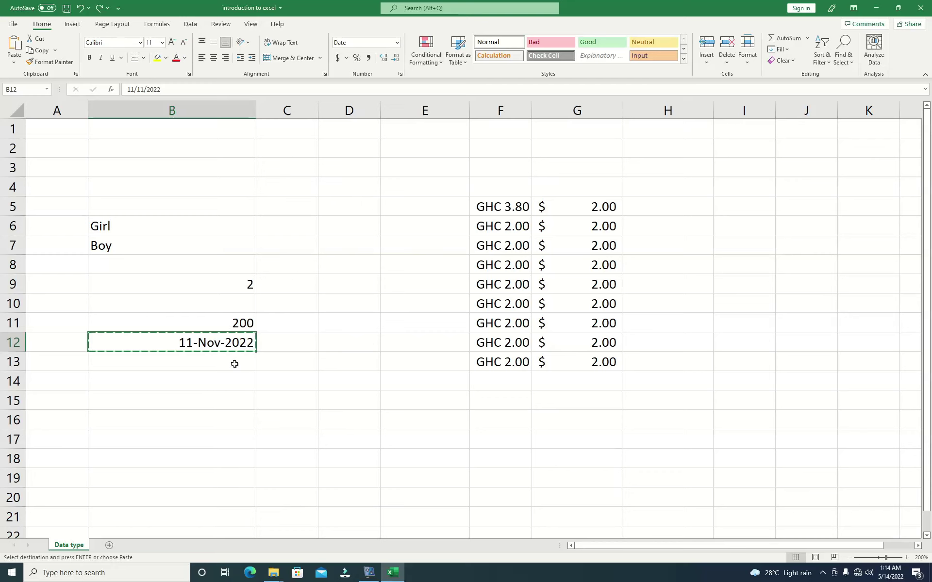
{"action": "right_click", "coordinate": [238, 341]}
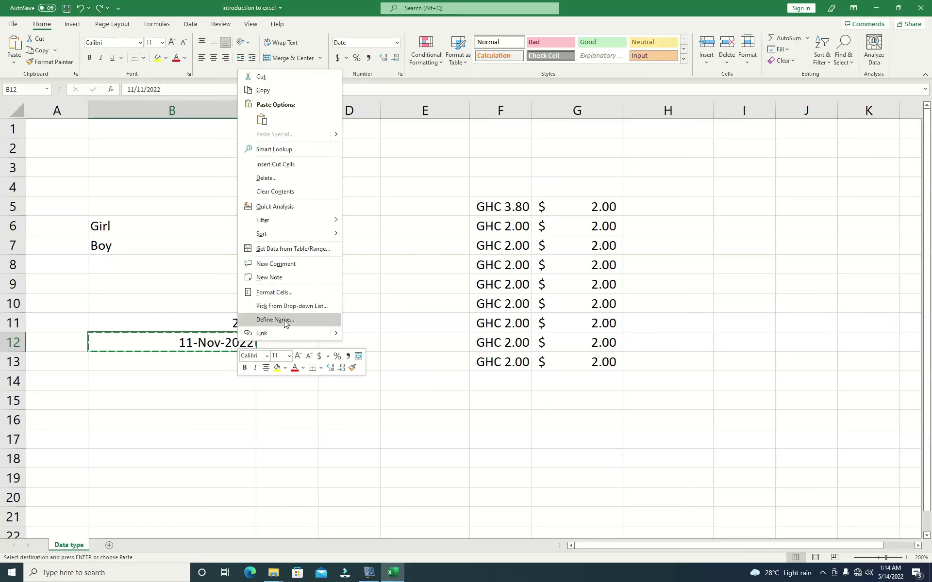
{"action": "key", "text": "Escape"}
{"action": "left_click_drag", "start_coordinate": [499, 204], "coordinate": [505, 360]}
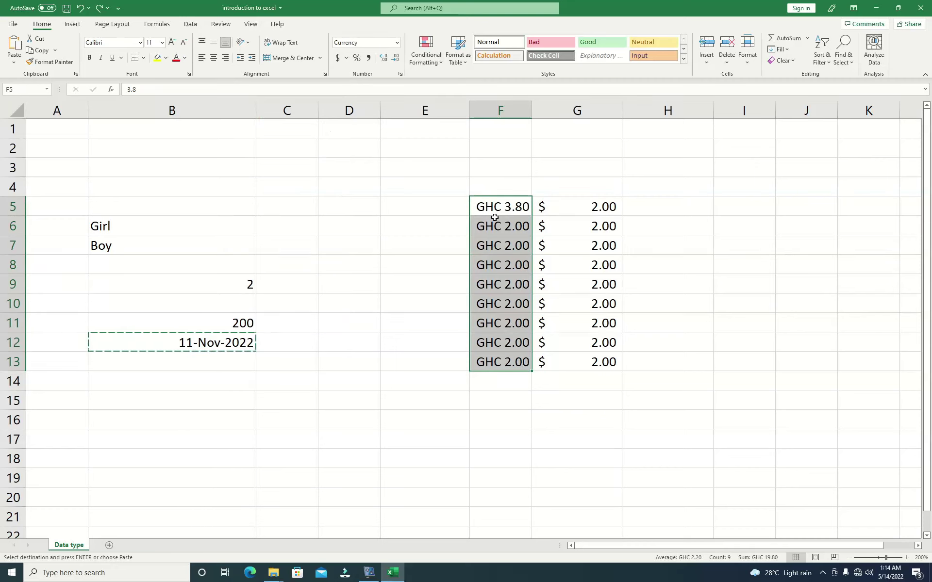
{"action": "left_click_drag", "start_coordinate": [584, 207], "coordinate": [603, 360]}
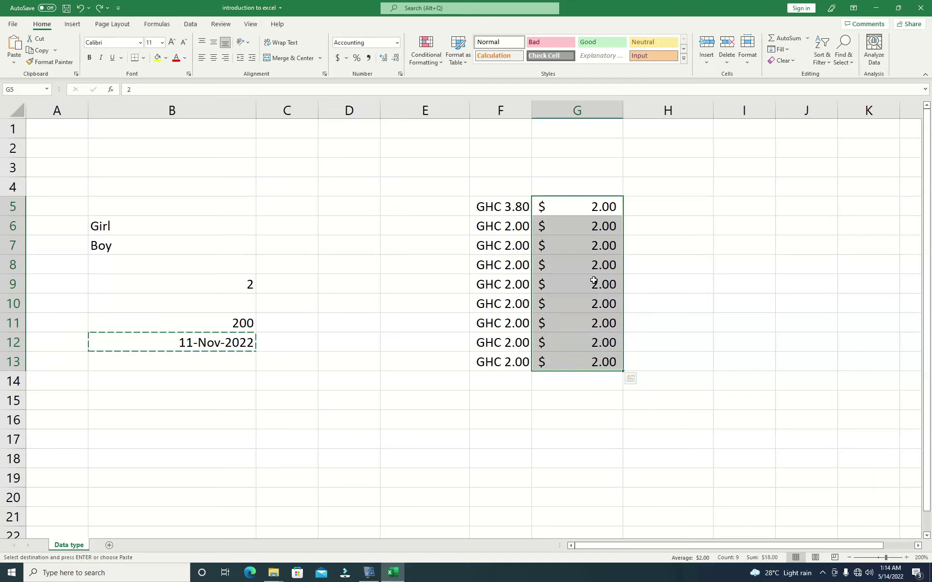
{"action": "left_click", "coordinate": [231, 340]}
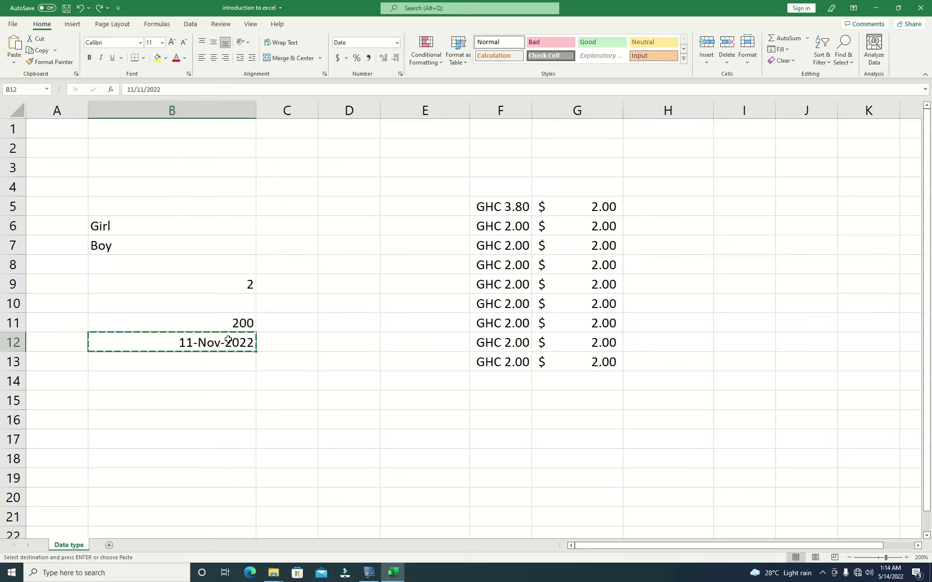
{"action": "right_click", "coordinate": [228, 339]}
{"action": "left_click", "coordinate": [215, 344]}
{"action": "left_click", "coordinate": [239, 291]}
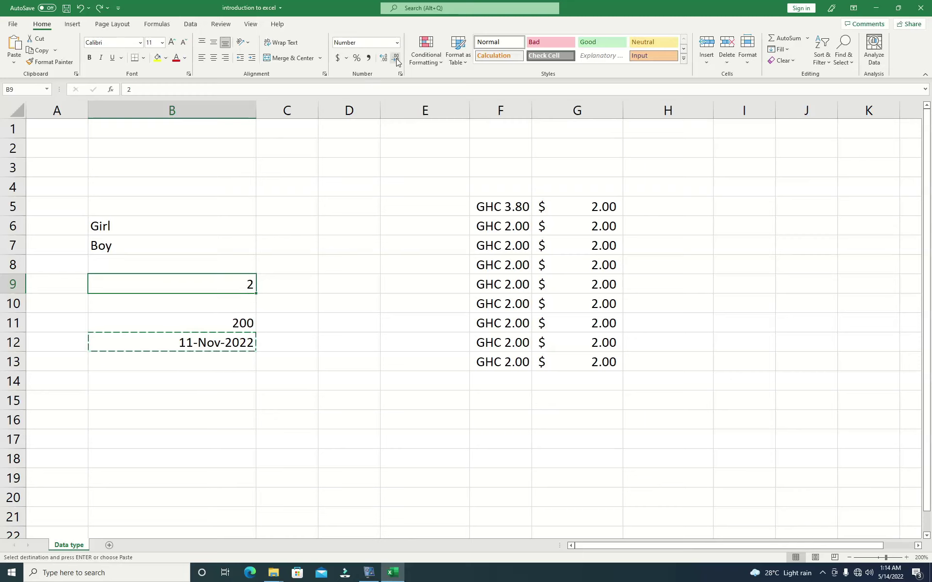
Enter 2000000 in cell C6 next to Girl.
{"action": "left_click", "coordinate": [291, 274]}
{"action": "left_click", "coordinate": [297, 232]}
{"action": "type", "text": "2000000"}
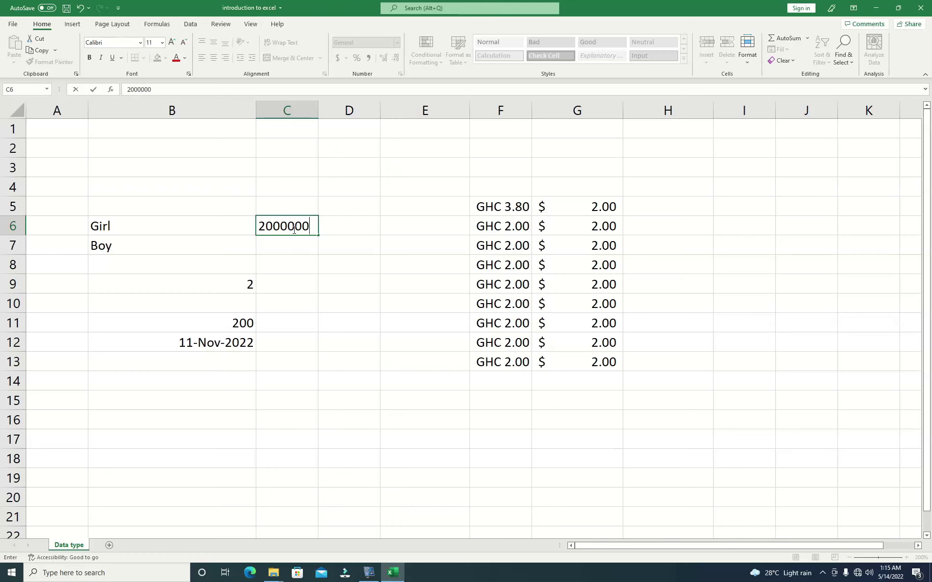
{"action": "left_click", "coordinate": [308, 264]}
{"action": "left_click", "coordinate": [300, 230]}
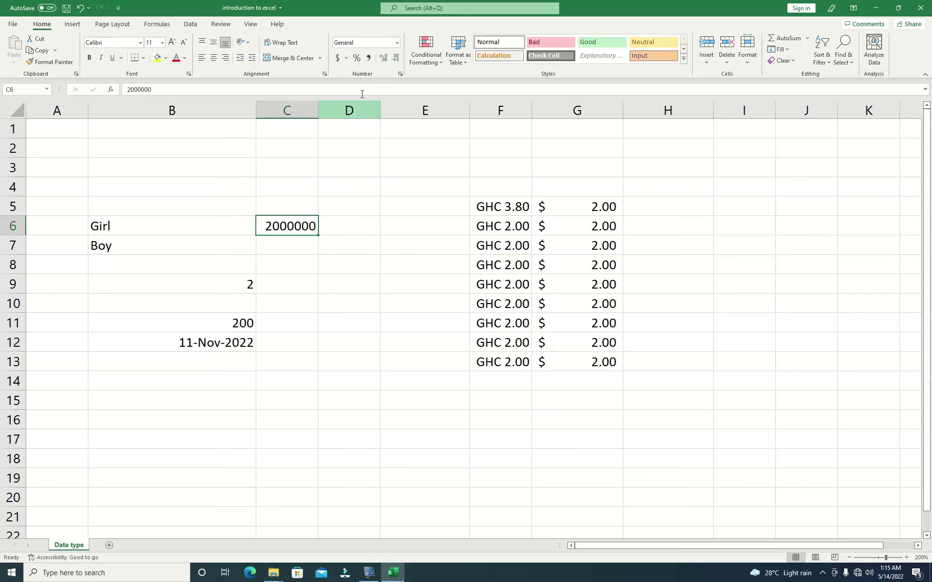
Give C6 Comma Style with both decimal places removed so it reads 2,000,000.
{"action": "left_click", "coordinate": [369, 59]}
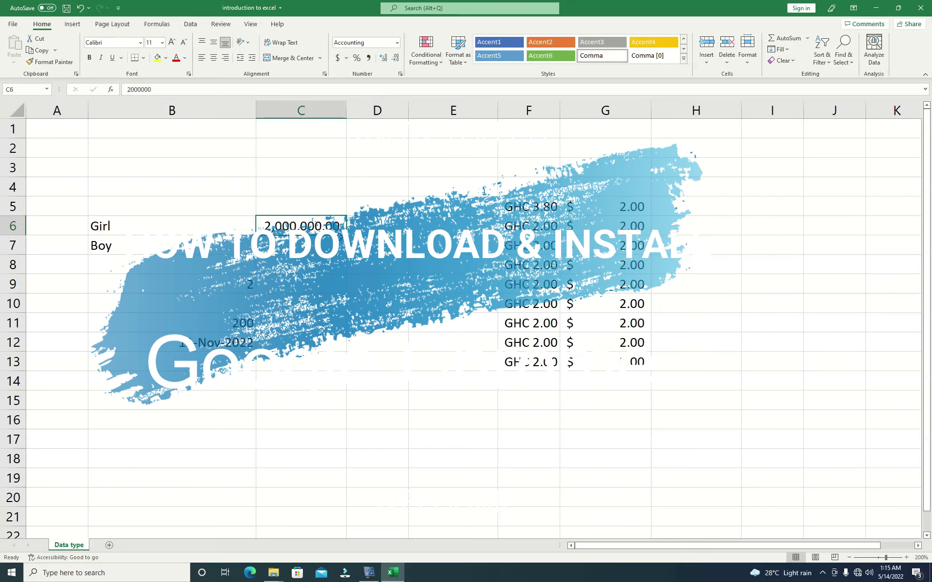
{"action": "left_click", "coordinate": [395, 63]}
{"action": "left_click", "coordinate": [396, 62]}
{"action": "left_click", "coordinate": [377, 284]}
Check the raw value stored in C6, then return to the cell.
{"action": "left_click", "coordinate": [335, 232]}
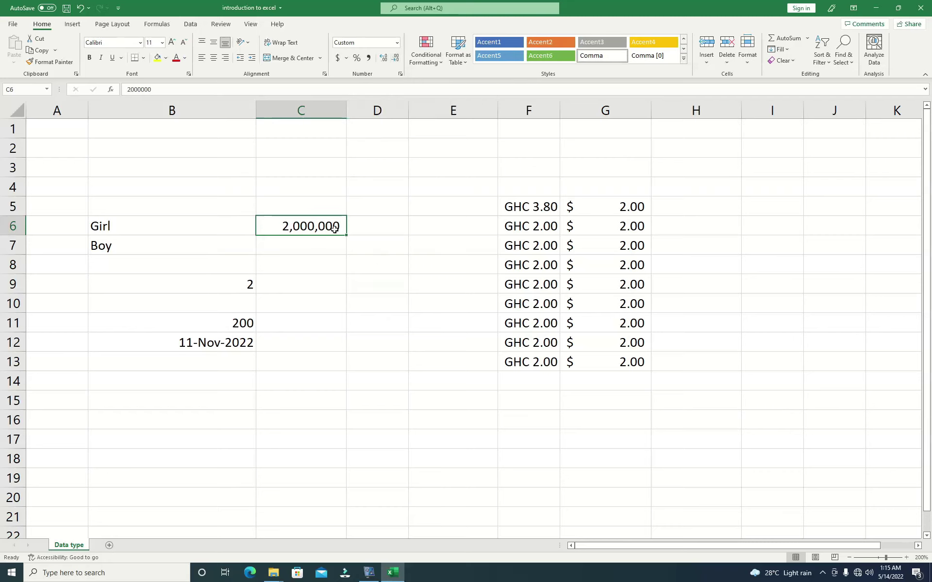
{"action": "double_click", "coordinate": [158, 94]}
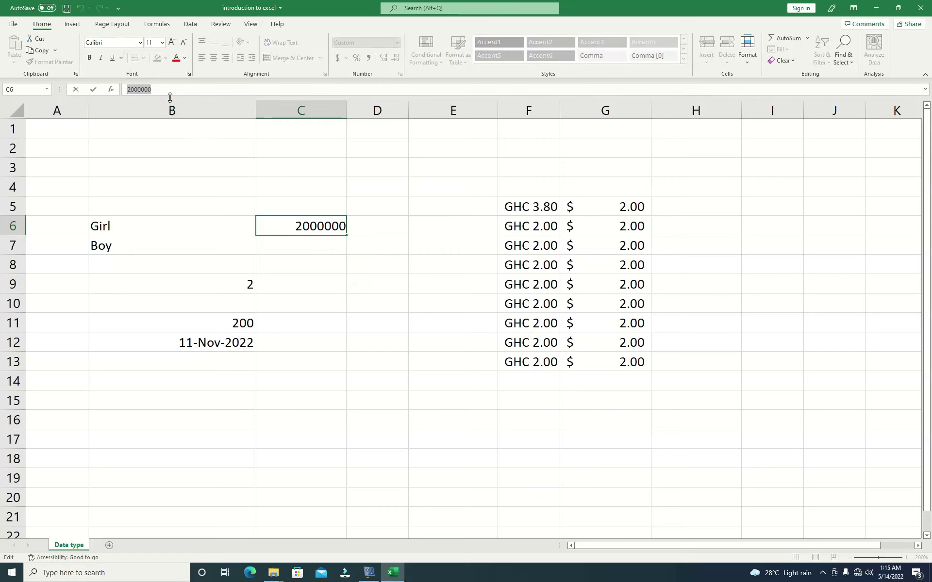
{"action": "key", "text": "Return"}
{"action": "key", "text": "Up"}
Narrow column C until C6 displays #####.
{"action": "left_click_drag", "start_coordinate": [327, 258], "coordinate": [291, 225]}
{"action": "left_click", "coordinate": [268, 225]}
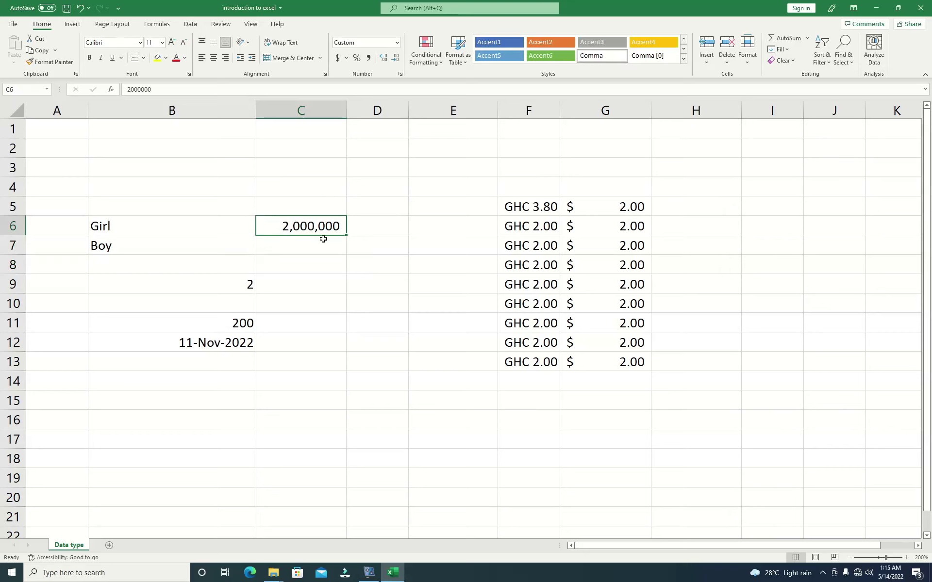
{"action": "left_click_drag", "start_coordinate": [346, 108], "coordinate": [305, 107]}
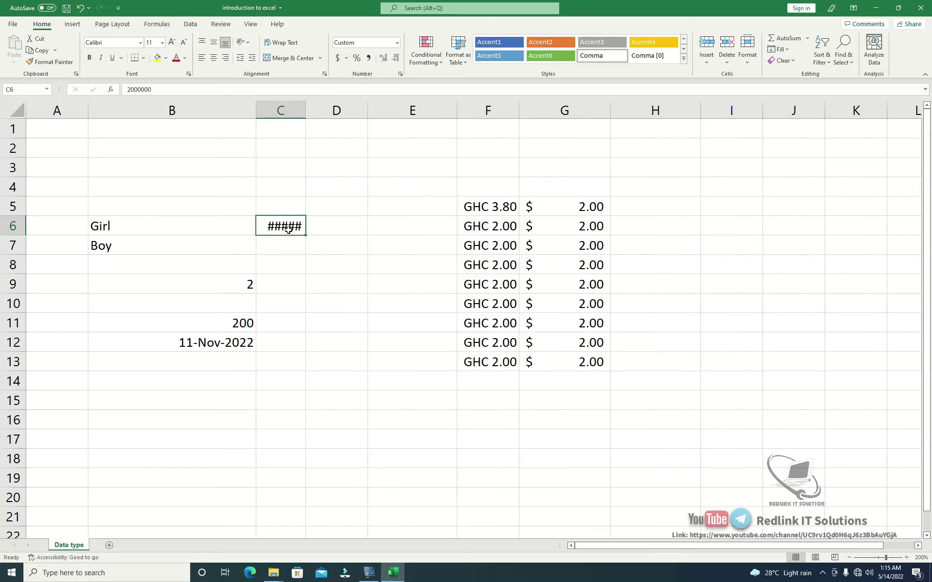
AutoFit column C so 2,000,000 shows, then narrow it back to hash marks.
{"action": "mouse_move", "coordinate": [289, 230]}
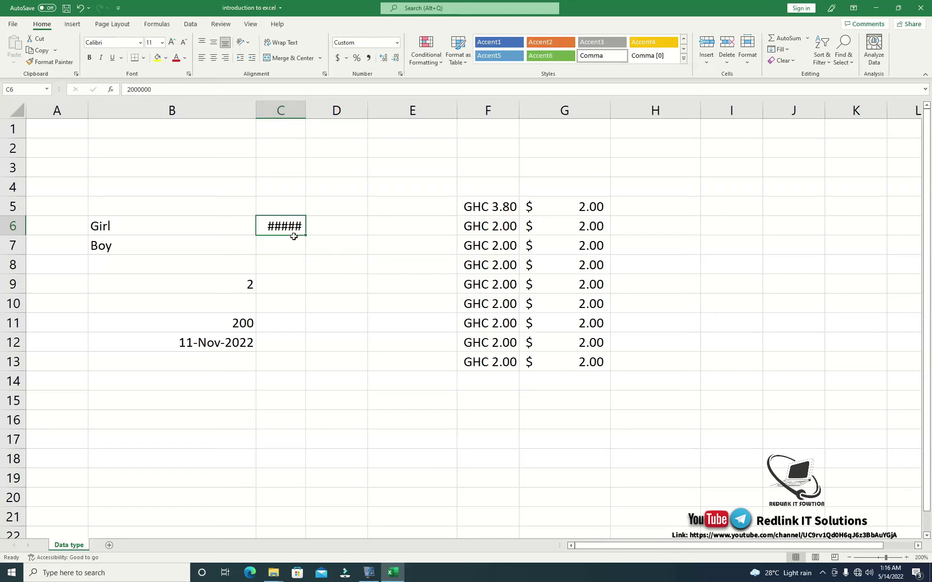
{"action": "double_click", "coordinate": [305, 111]}
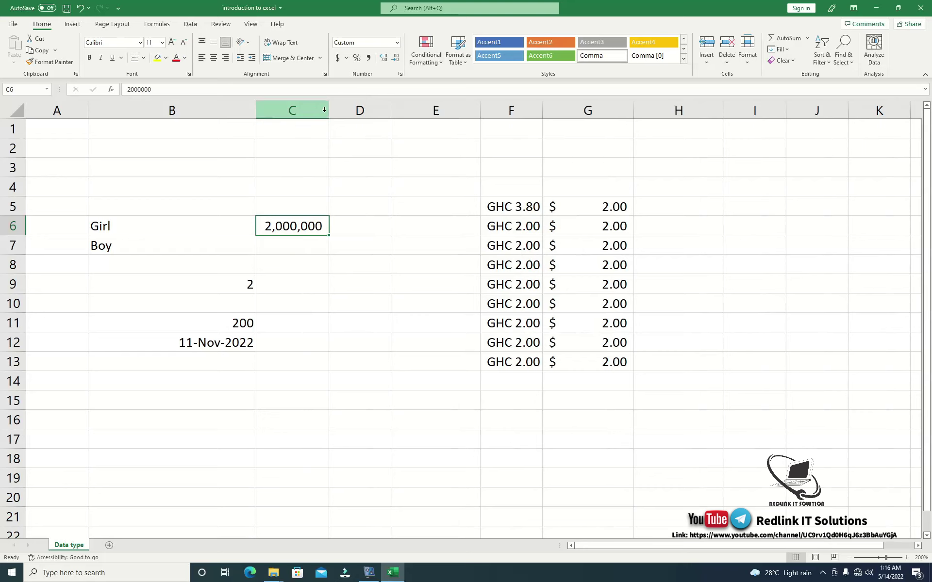
{"action": "mouse_move", "coordinate": [329, 112]}
{"action": "left_mouse_down"}
{"action": "mouse_move", "coordinate": [270, 121]}
{"action": "mouse_move", "coordinate": [314, 119]}
{"action": "left_mouse_up"}
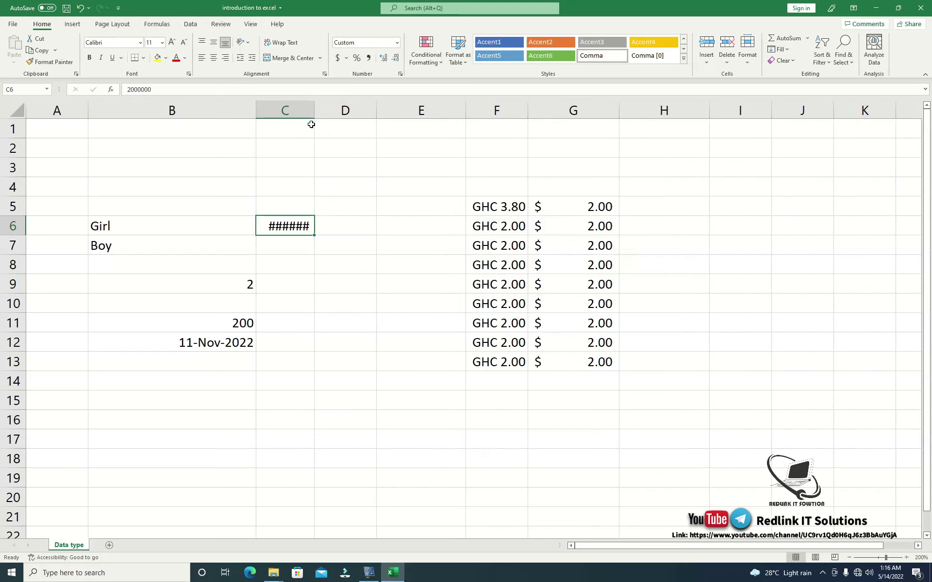
Inspect C6's underlying value 2000000 in the formula bar.
{"action": "left_click_drag", "start_coordinate": [162, 89], "coordinate": [124, 89]}
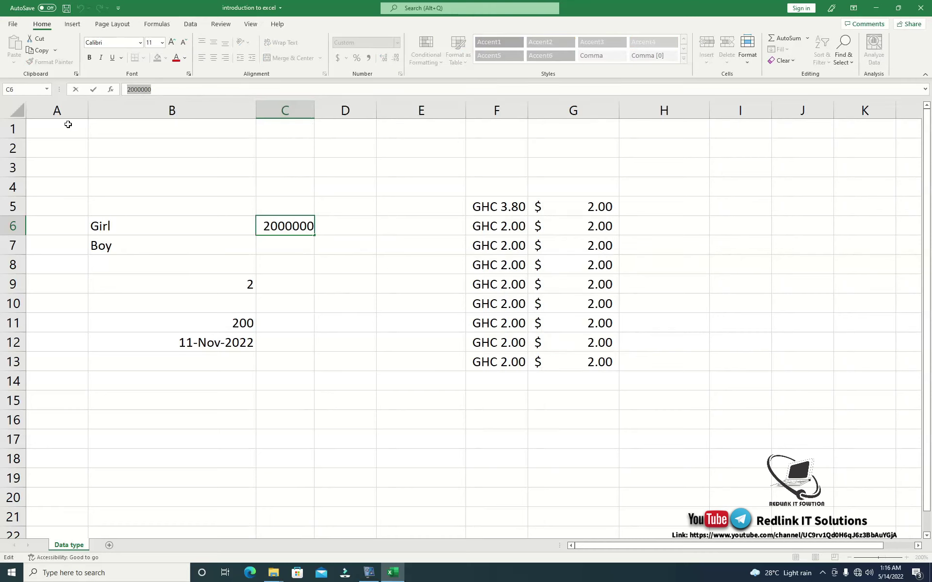
{"action": "left_click", "coordinate": [198, 173]}
{"action": "left_click", "coordinate": [366, 174]}
{"action": "left_click", "coordinate": [335, 232]}
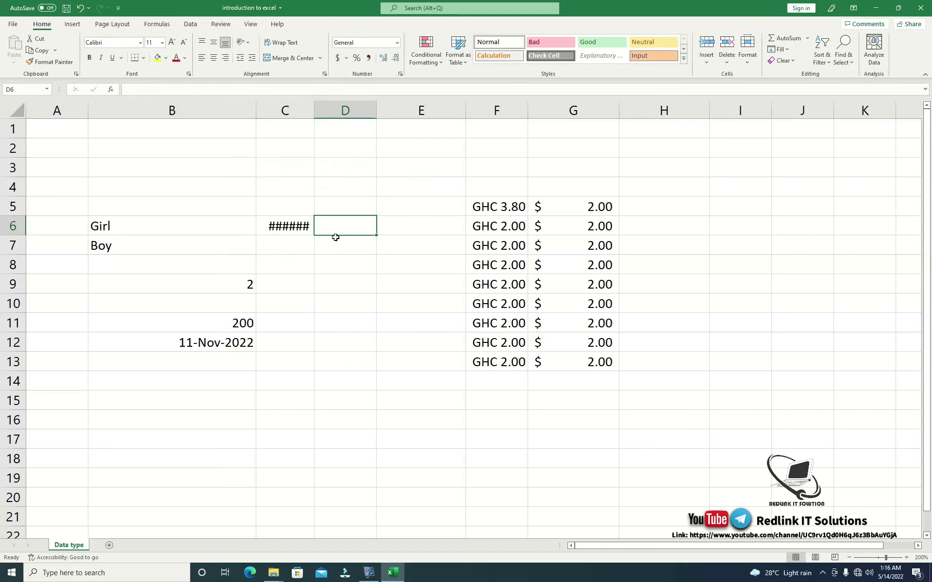
Select column C and AutoFit its width so C6 shows 2,000,000 in full.
{"action": "left_click", "coordinate": [304, 111]}
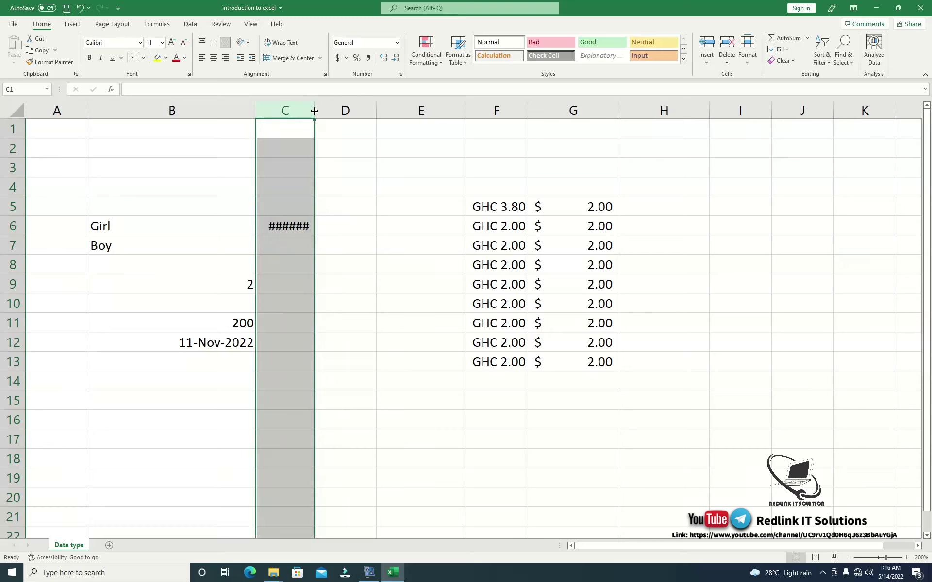
{"action": "double_click", "coordinate": [315, 111]}
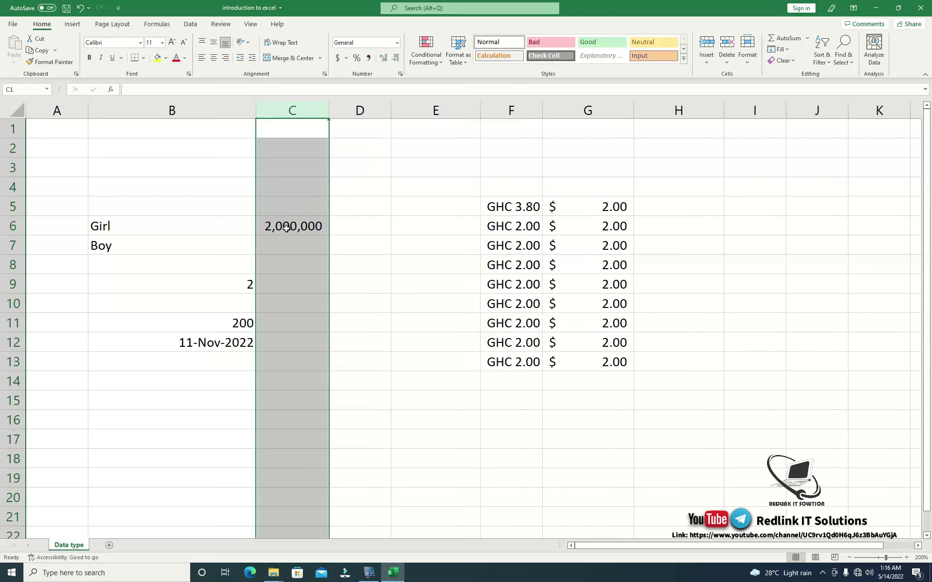
{"action": "left_click", "coordinate": [374, 202]}
{"action": "left_click", "coordinate": [369, 573]}
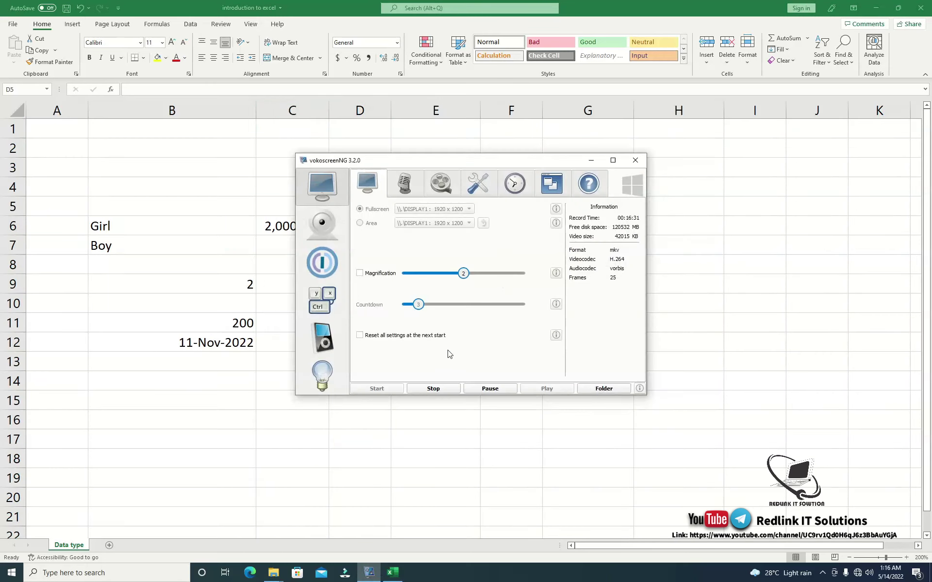
{"action": "left_click", "coordinate": [591, 160]}
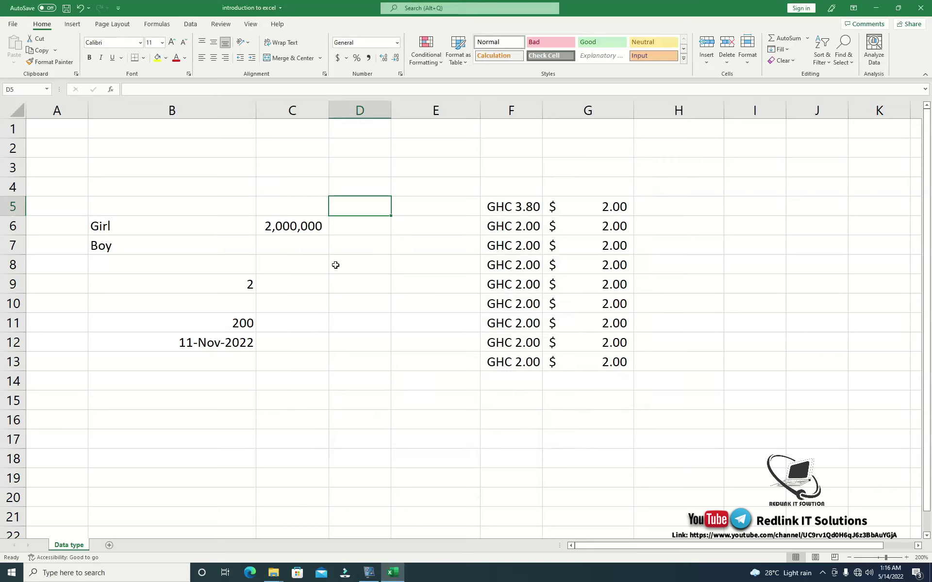
{"action": "left_click", "coordinate": [335, 293]}
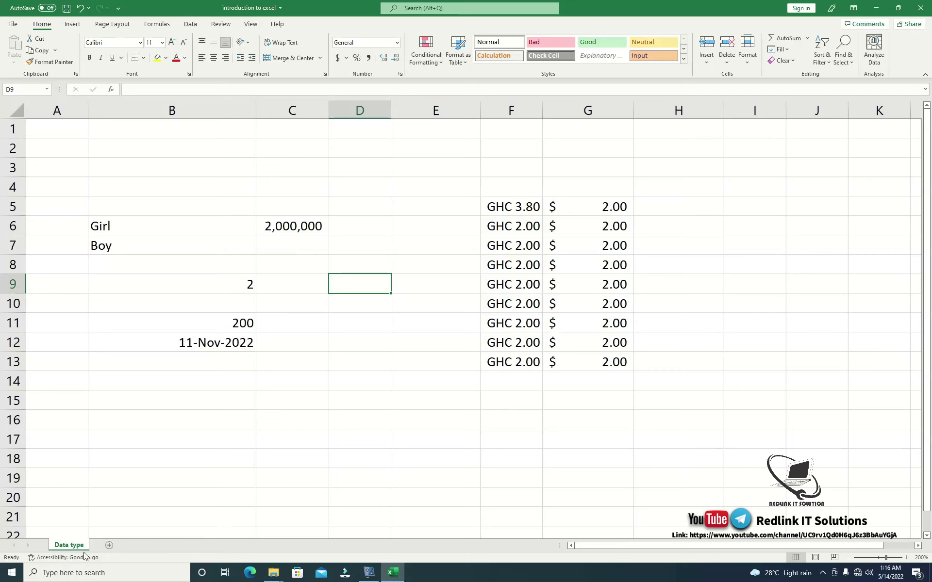
{"action": "left_click", "coordinate": [219, 189]}
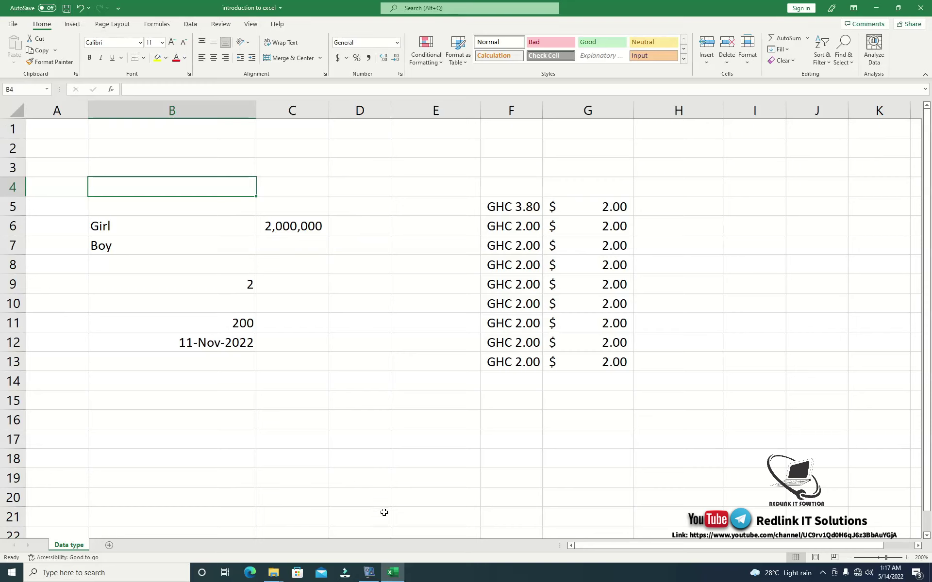
{"action": "mouse_move", "coordinate": [369, 573]}
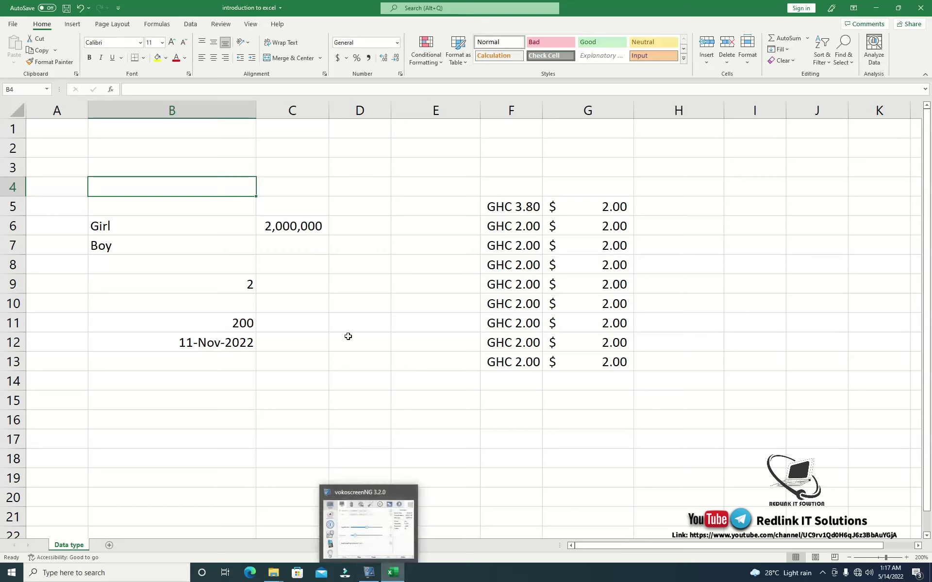
{"action": "left_click", "coordinate": [293, 302]}
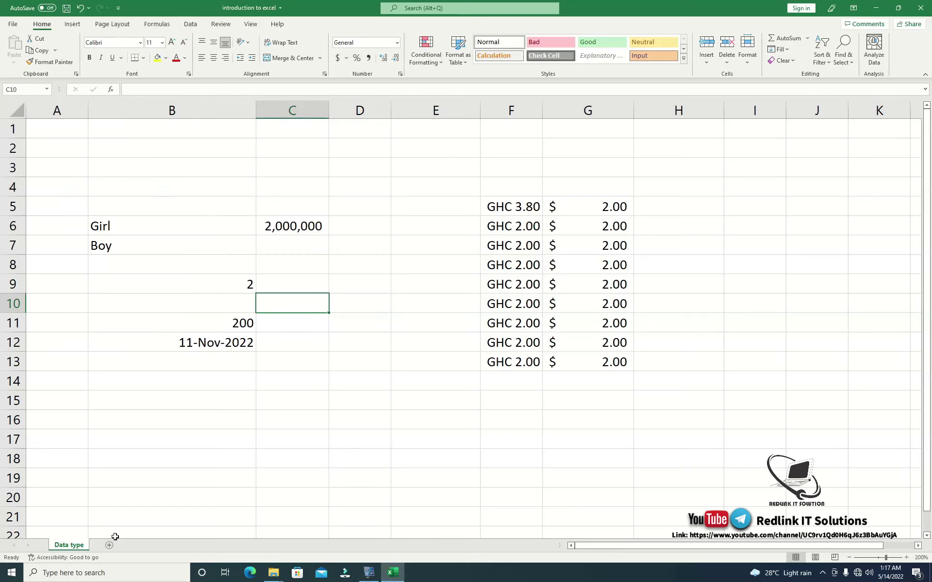